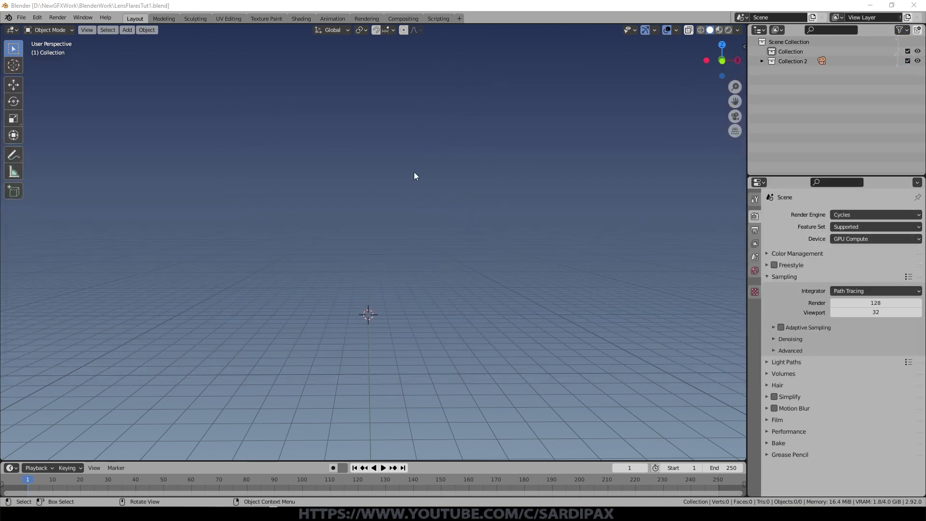
Switch the render engine to Eevee and set the world colour to black
click(843, 215)
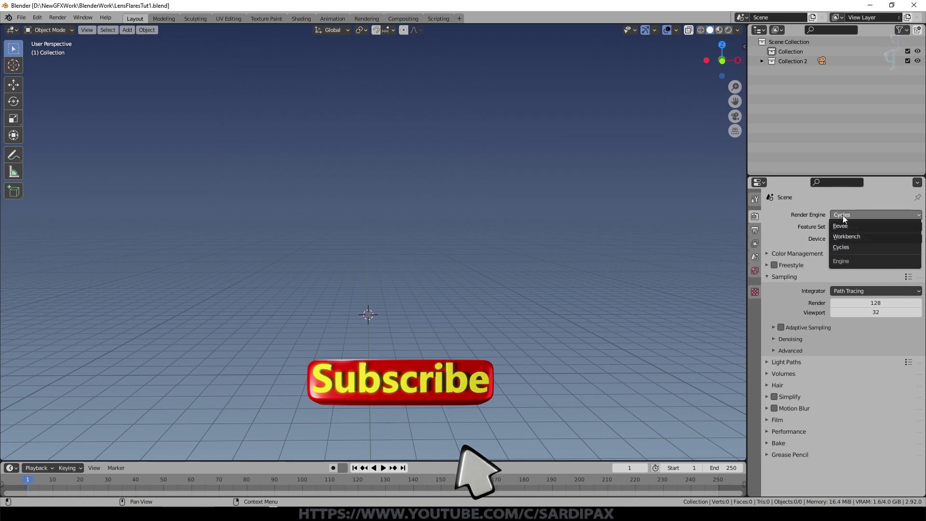
click(845, 218)
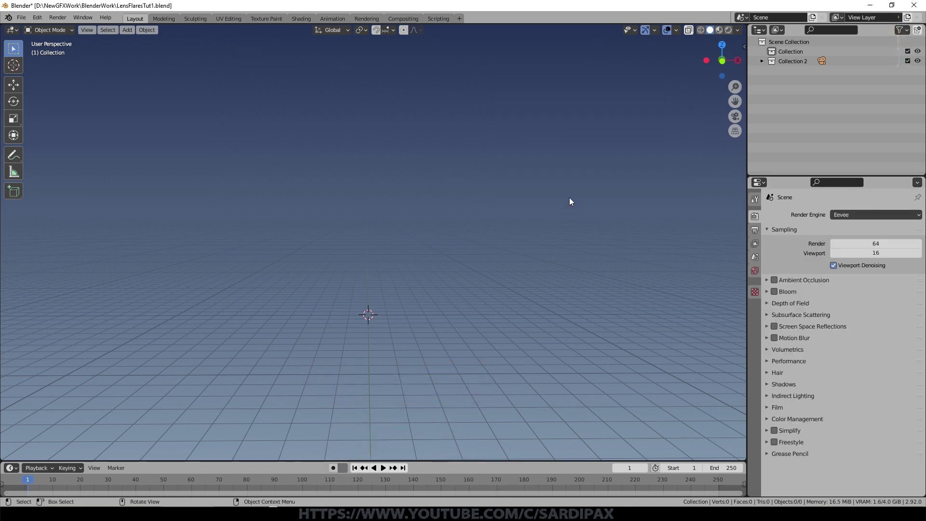
click(755, 270)
click(846, 261)
drag(902, 175, 905, 202)
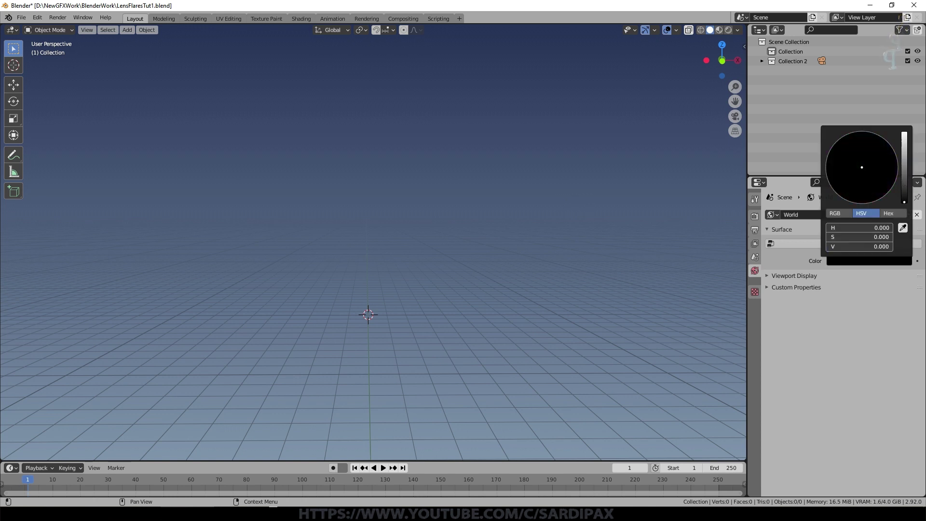
Add a UV sphere and scale it down to a tiny dot
key(shift+a)
mouse_move(503, 161)
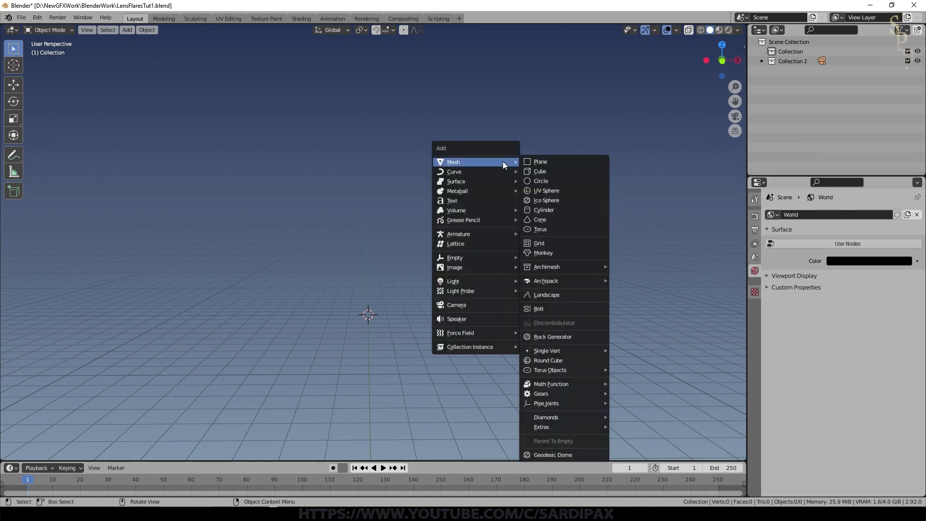
click(553, 194)
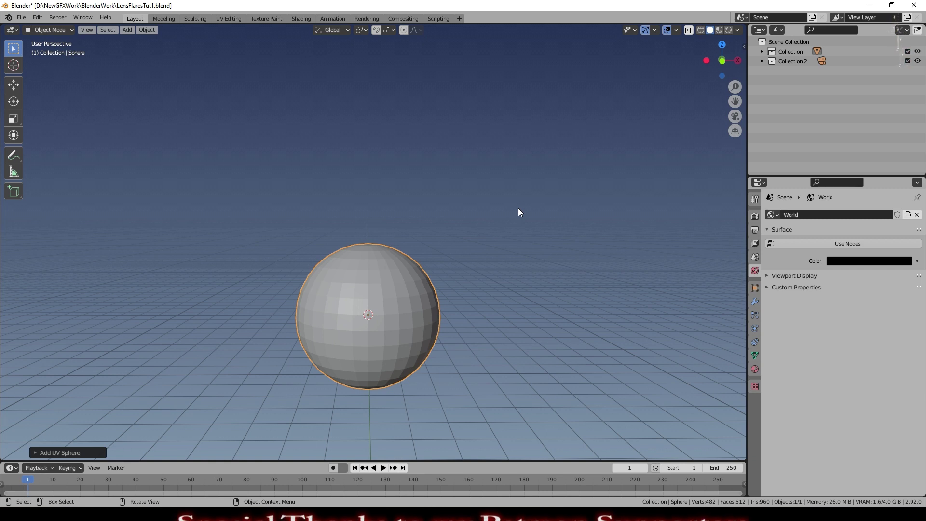
key(s)
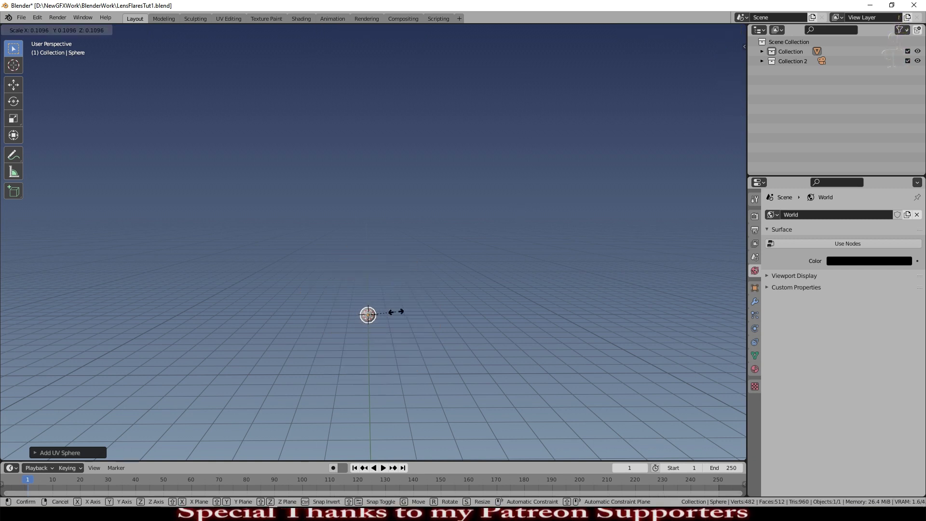
click(378, 309)
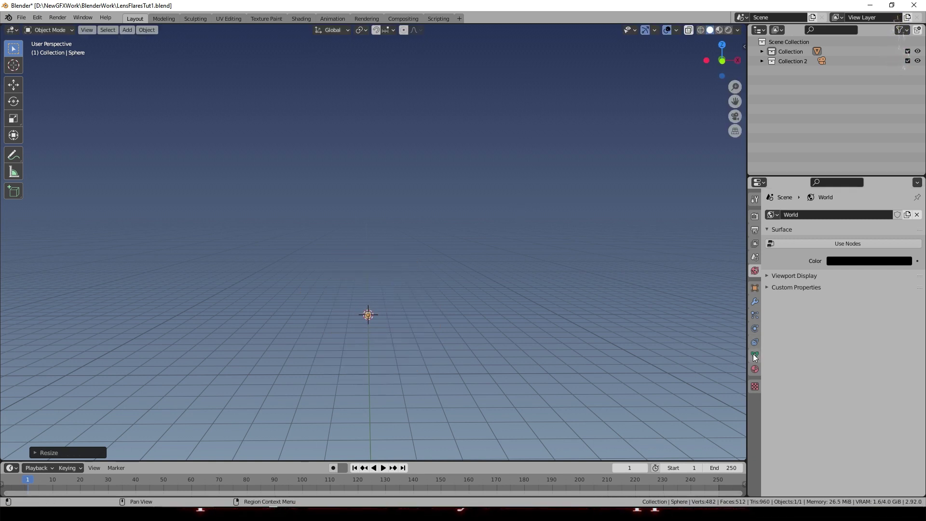
click(755, 369)
Create a new material for the sphere and turn the top area into the Shader Editor
click(829, 258)
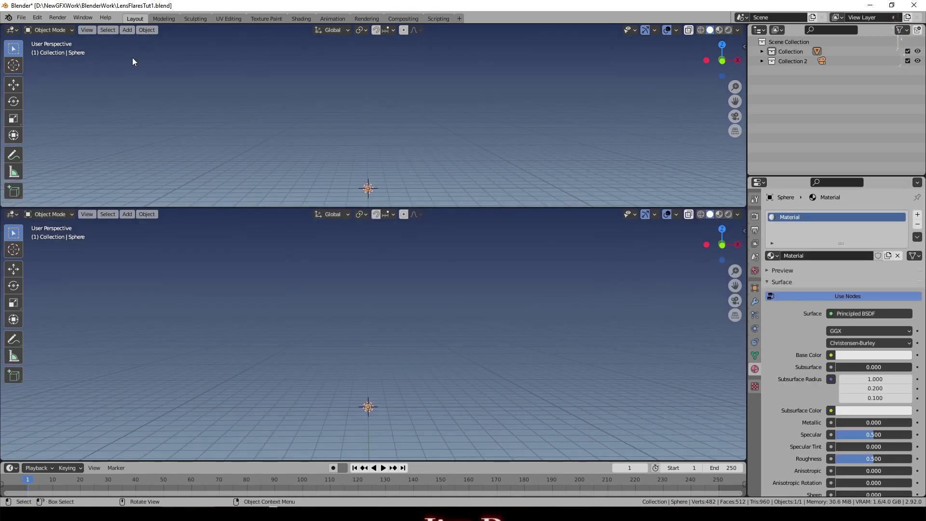
click(10, 30)
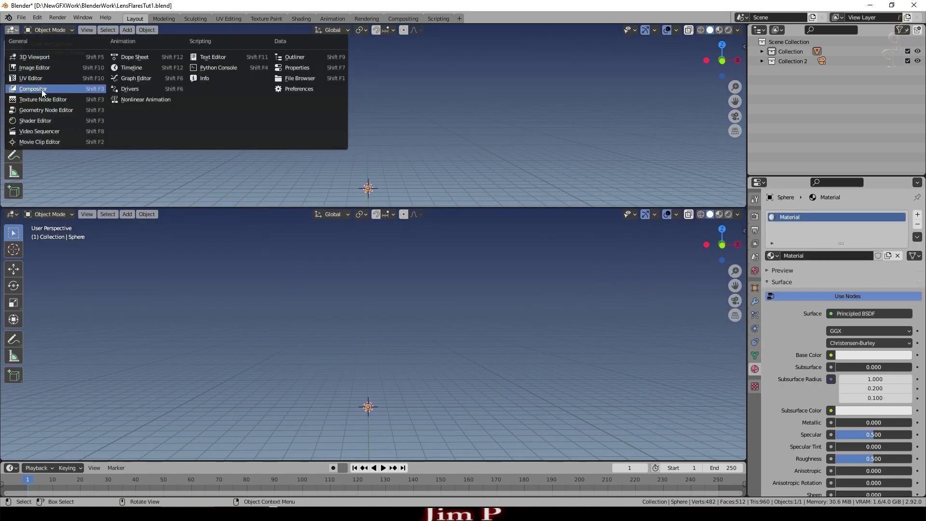
click(36, 120)
Frame the sphere in camera view, reselect it, and bring the Emission settings into view
click(478, 377)
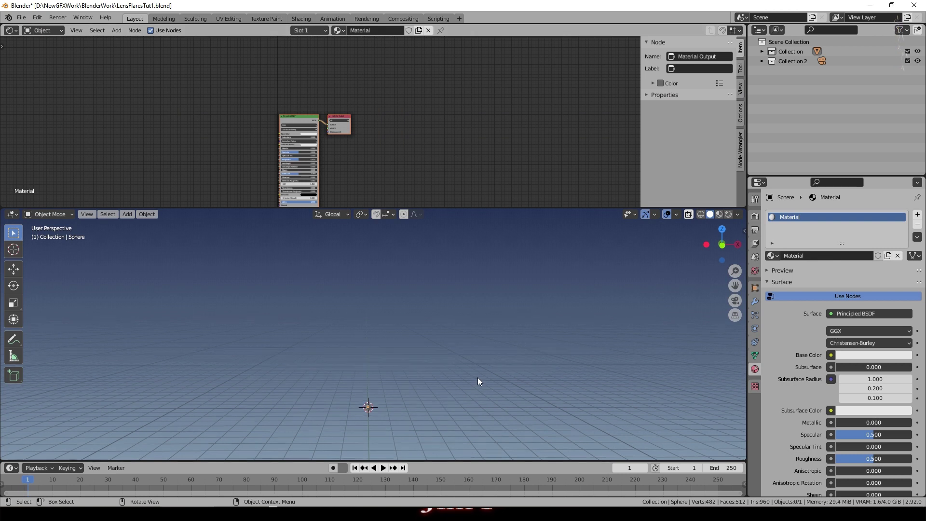
key(KP_0)
drag(560, 386, 560, 374)
key(ctrl+z)
key(ctrl+z)
key(ctrl+z)
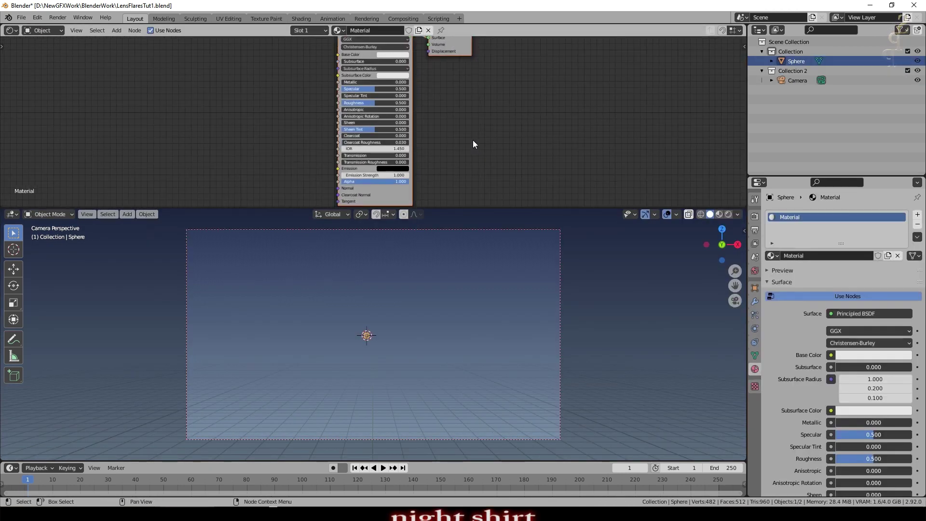
scroll(458, 145, up, 3)
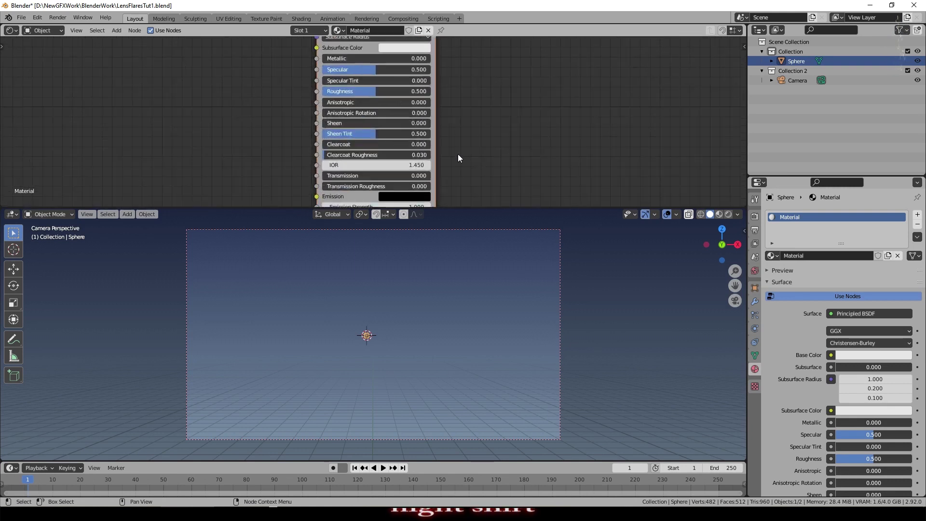
mouse_move(490, 182)
middle_down()
mouse_move(498, 116)
mouse_move(558, 93)
middle_up()
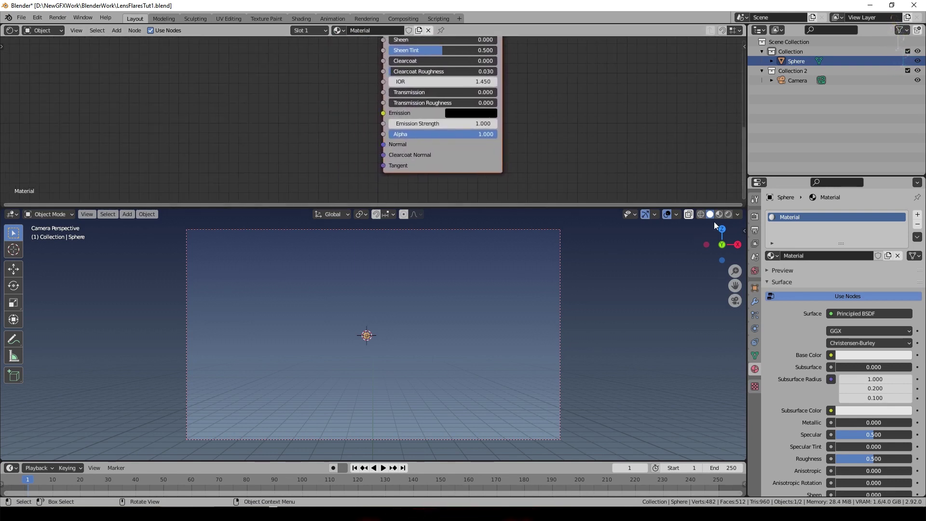
Switch to Rendered shading and give the material white emission at strength 450
click(727, 215)
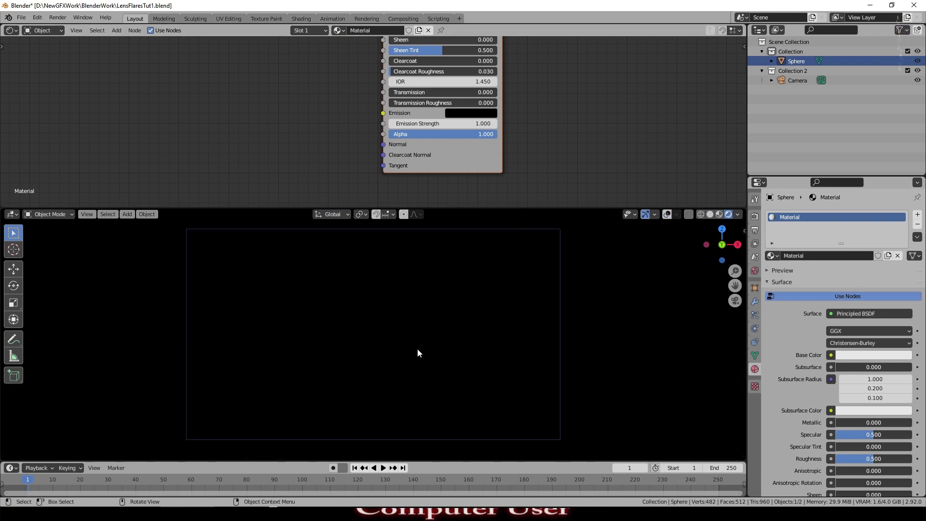
click(459, 113)
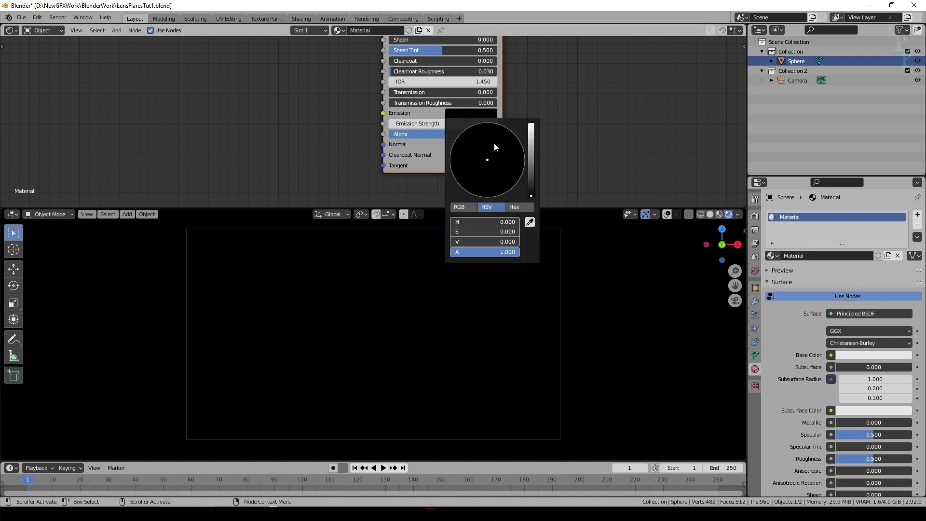
drag(531, 197, 531, 125)
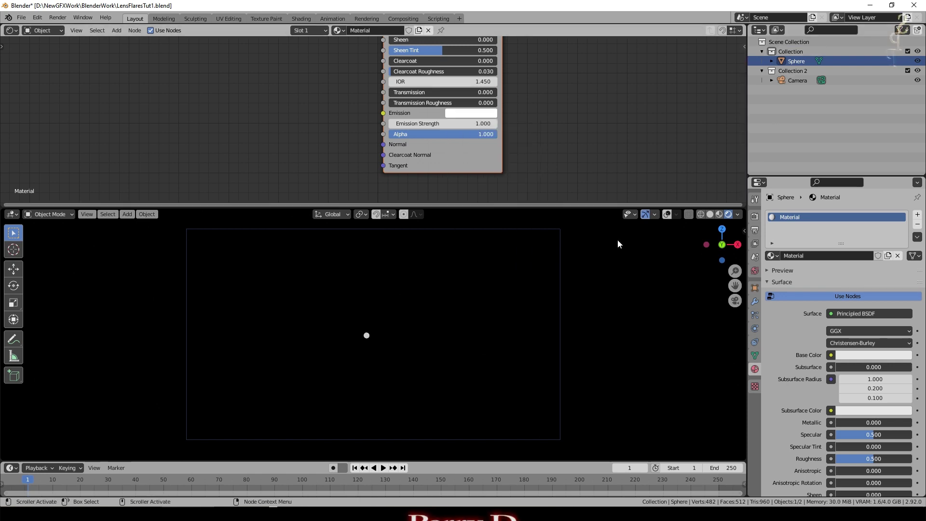
click(443, 124)
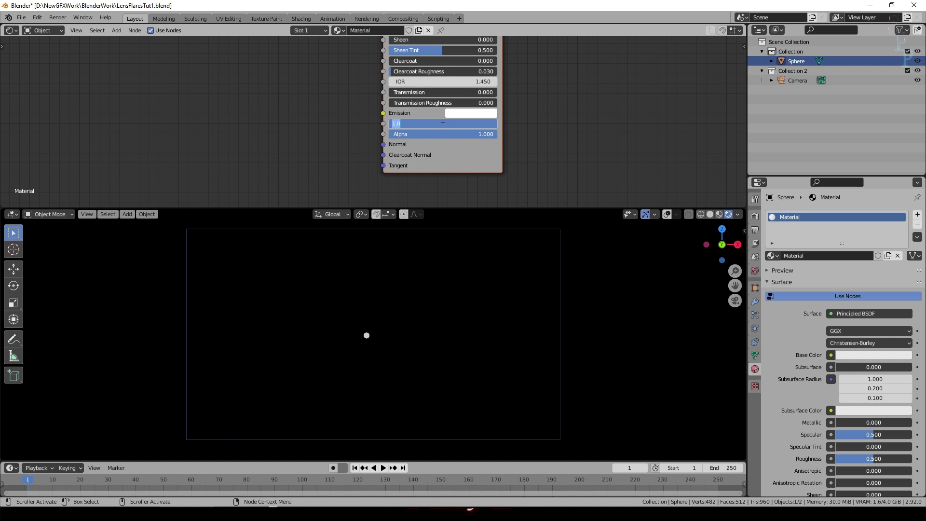
text(450)
key(Return)
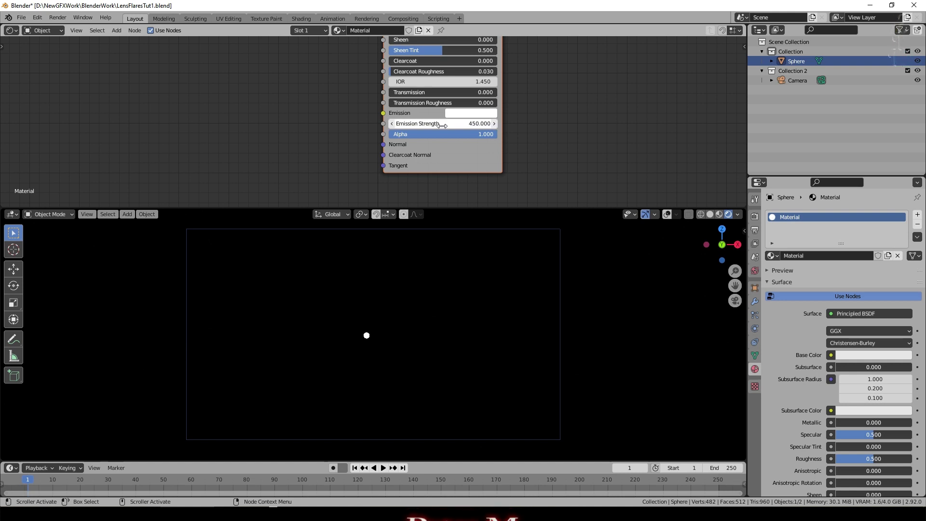
click(754, 227)
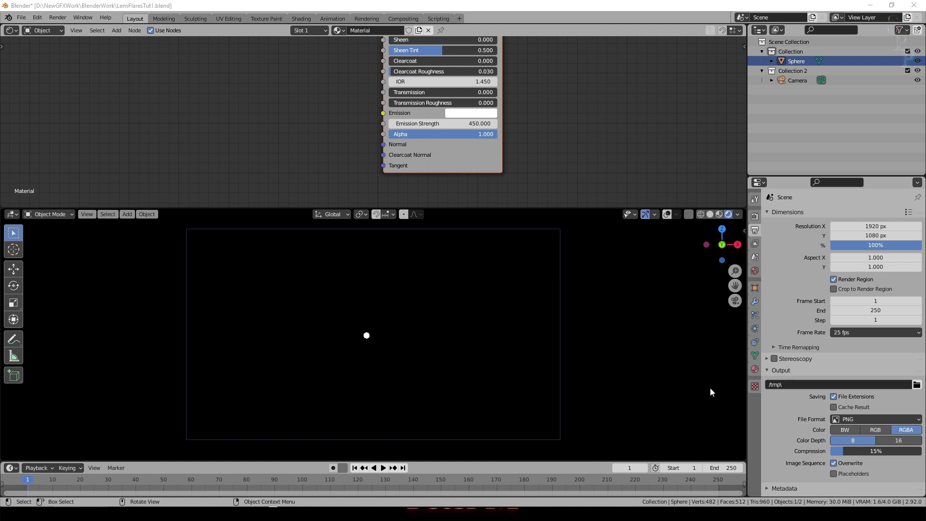
Enable Eevee Bloom and lower its radius to 5.718 and intensity to 0.448
click(755, 216)
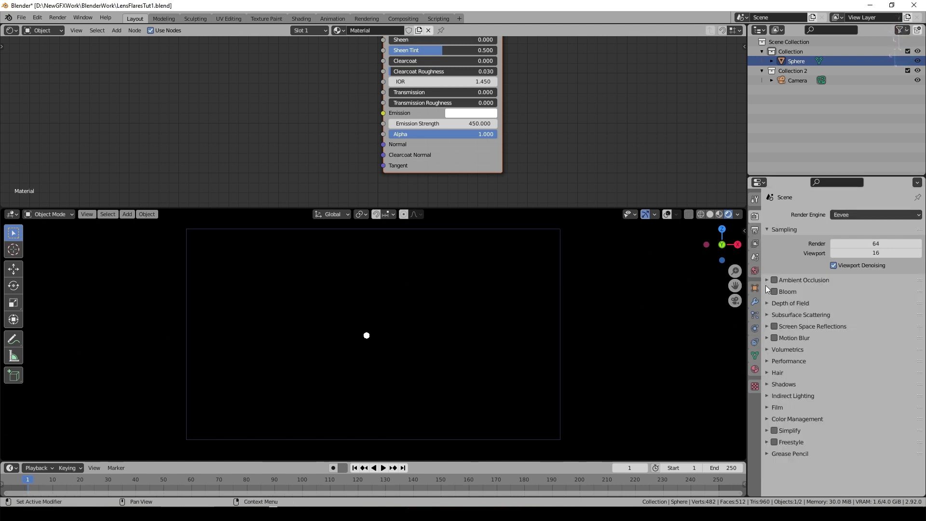
click(774, 292)
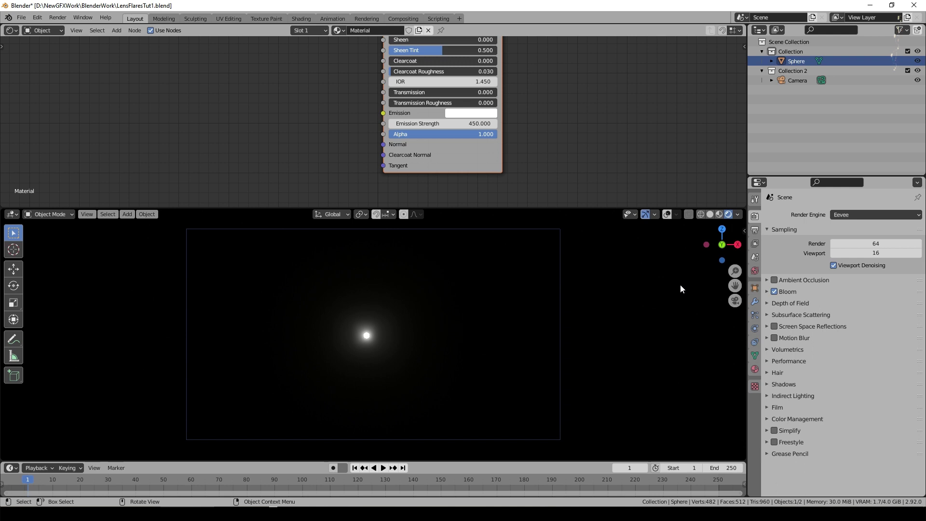
click(766, 292)
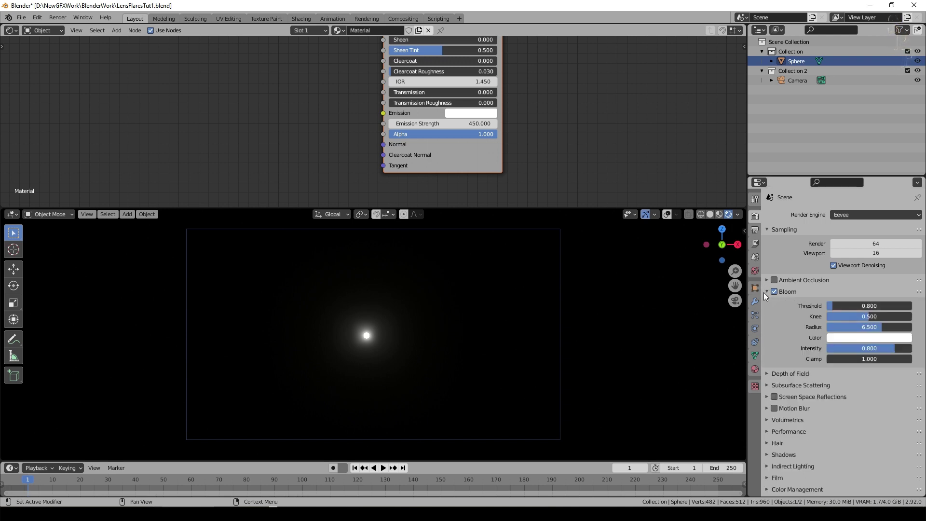
drag(870, 327, 861, 348)
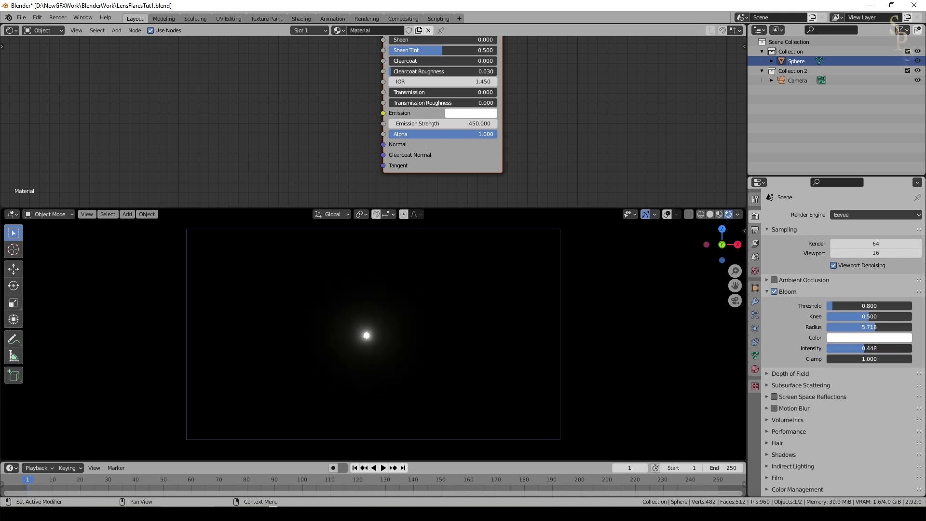
Try yellow-green, blue and magenta bloom colours, return to white, and save the file
click(863, 339)
click(841, 252)
mouse_move(851, 232)
mouse_down()
mouse_move(896, 199)
mouse_move(886, 220)
mouse_up()
drag(874, 277, 885, 257)
click(835, 289)
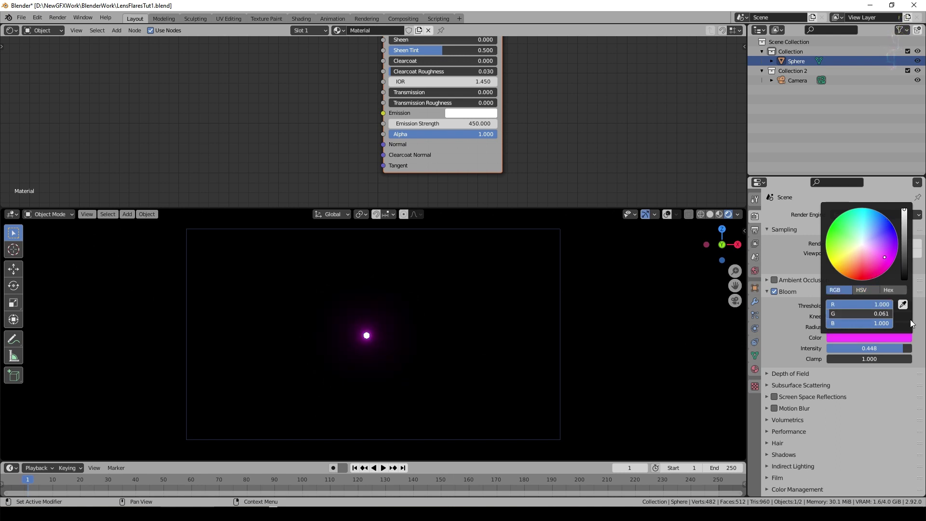
drag(832, 313, 887, 314)
key(ctrl+s)
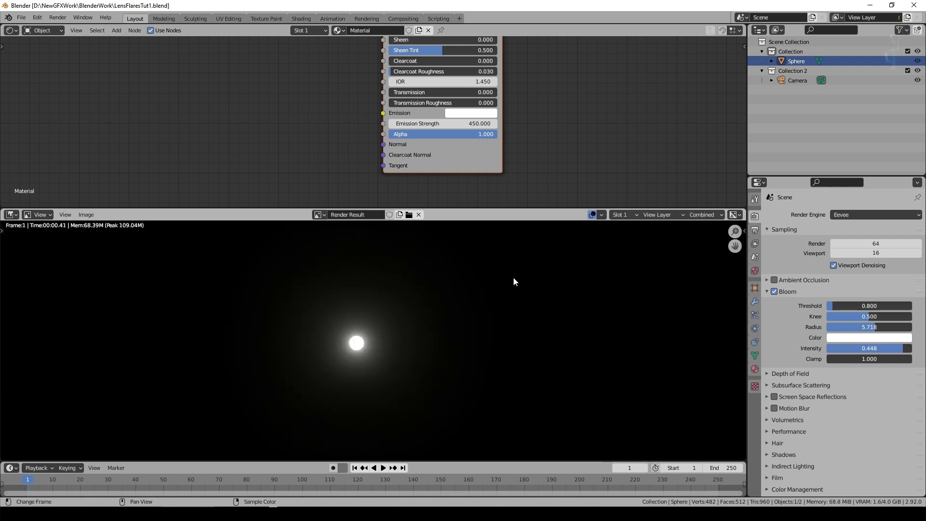
Turn the top area into the Compositor with nodes enabled and add a Glare filter node
key(Home)
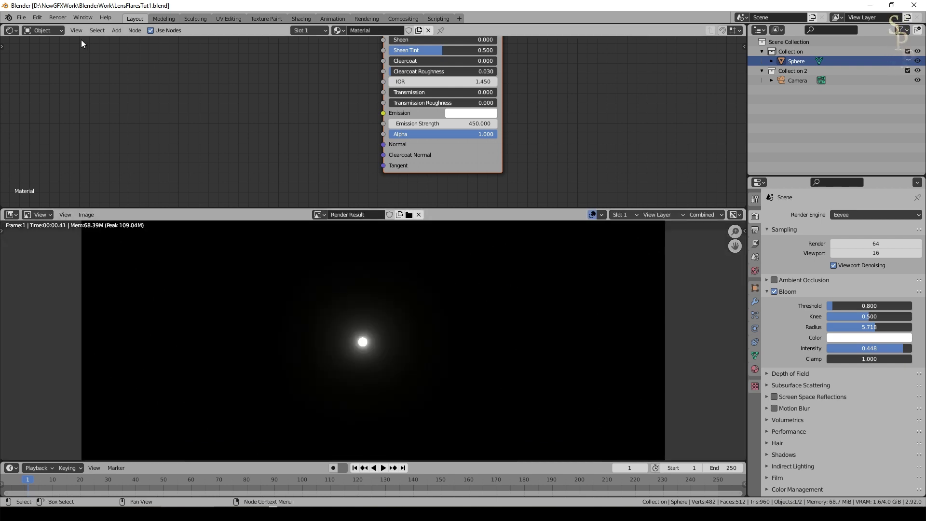
click(16, 31)
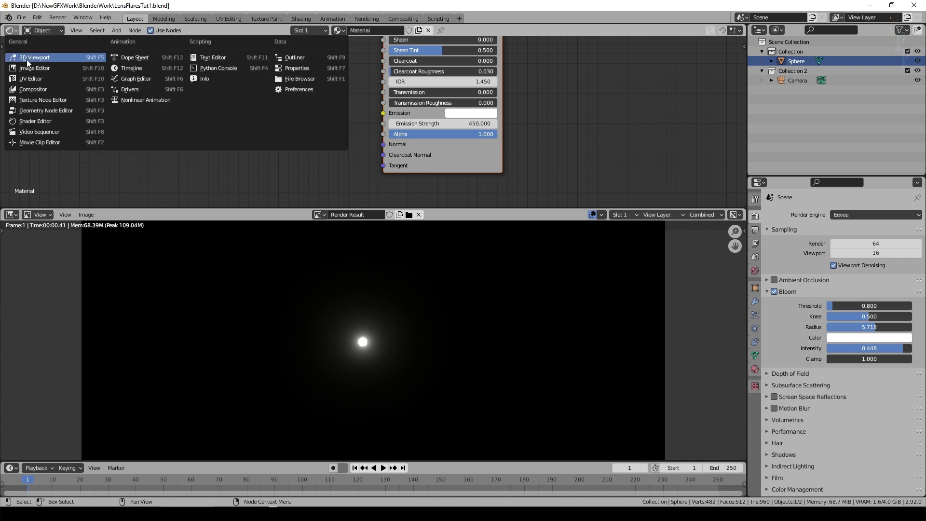
click(42, 88)
click(105, 30)
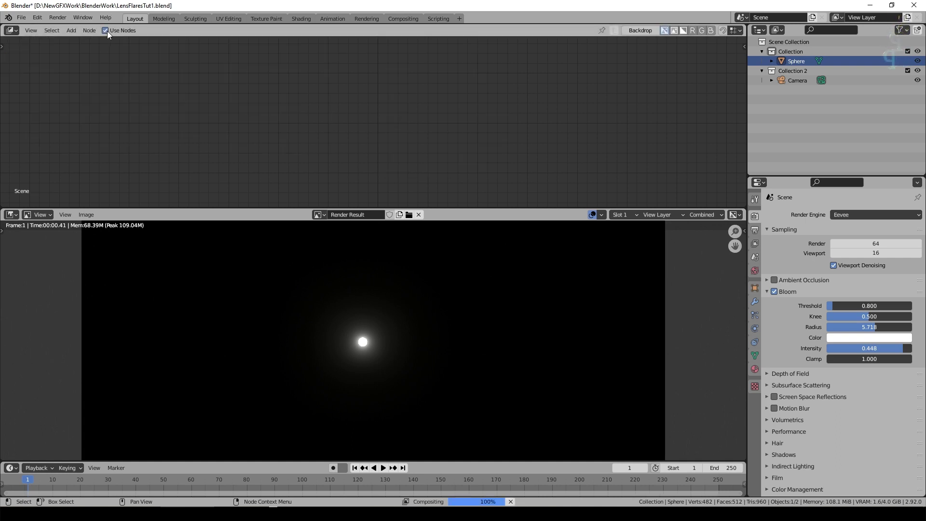
click(73, 29)
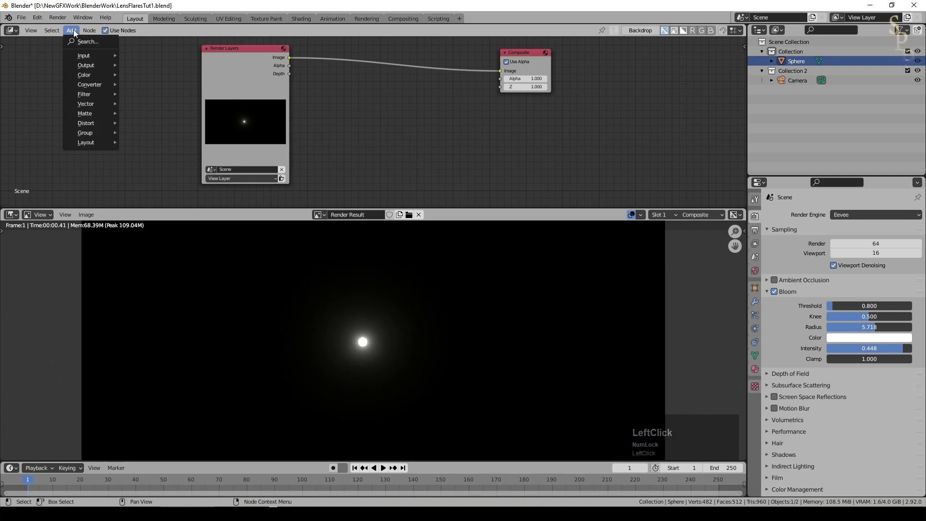
mouse_move(91, 93)
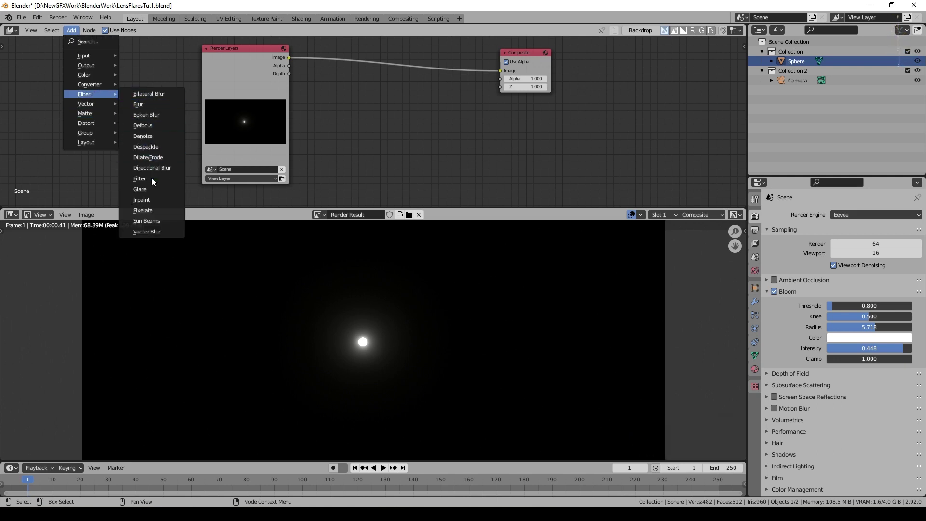
click(140, 189)
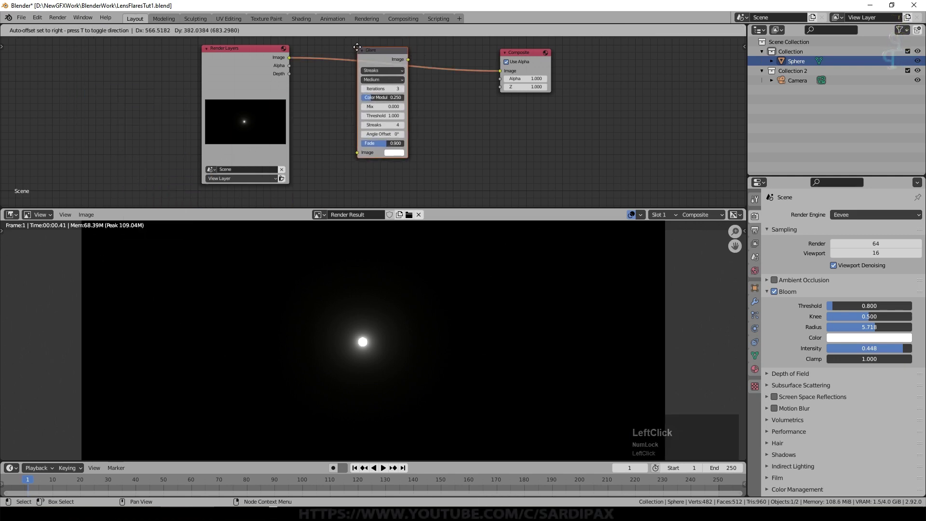
Insert the Glare node between Render Layers and Composite with 5 iterations and Low quality
click(357, 216)
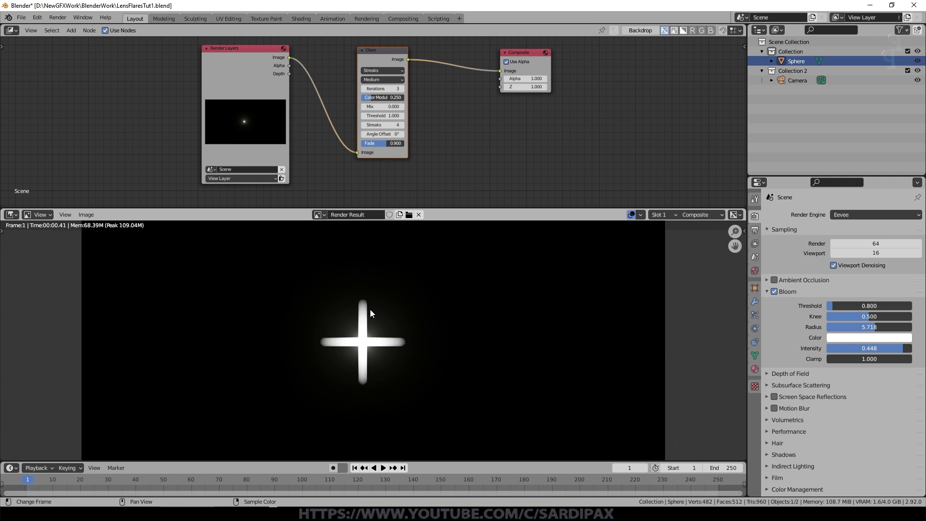
click(405, 89)
click(405, 89)
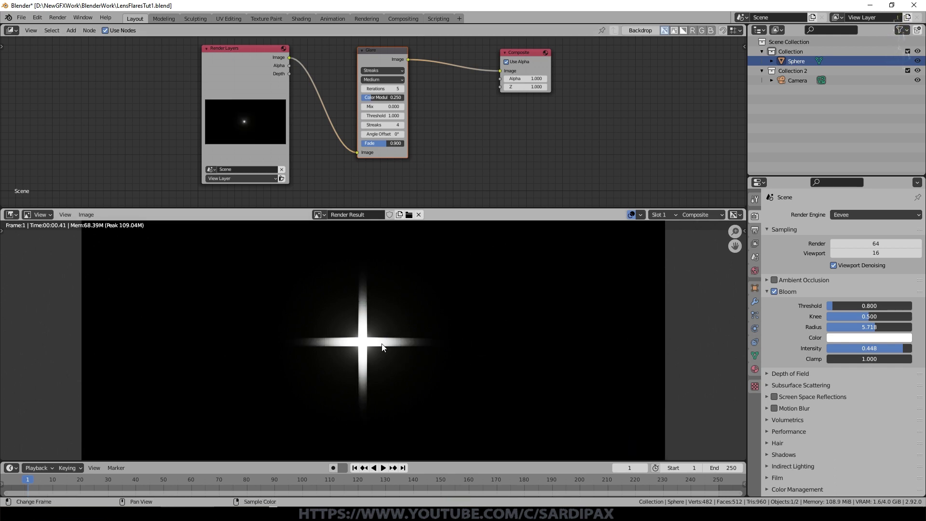
scroll(378, 343, up, 1)
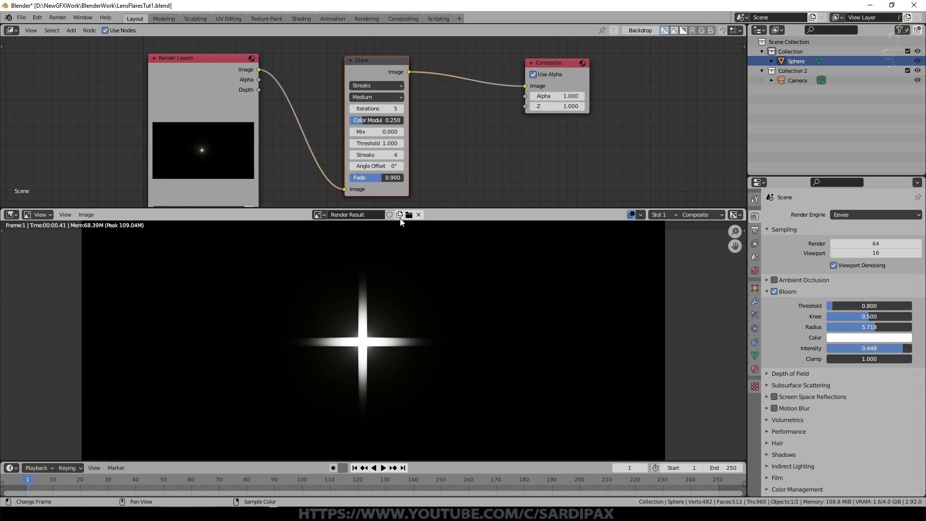
click(384, 97)
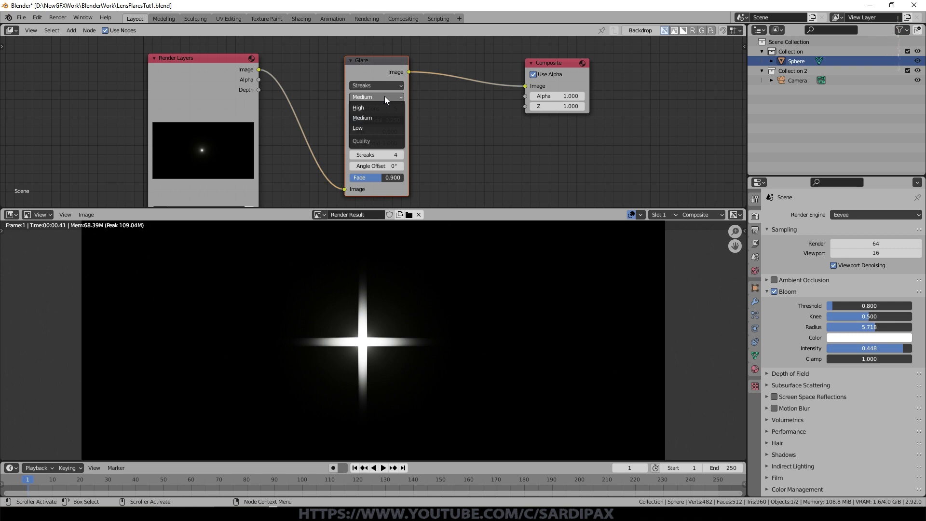
click(375, 124)
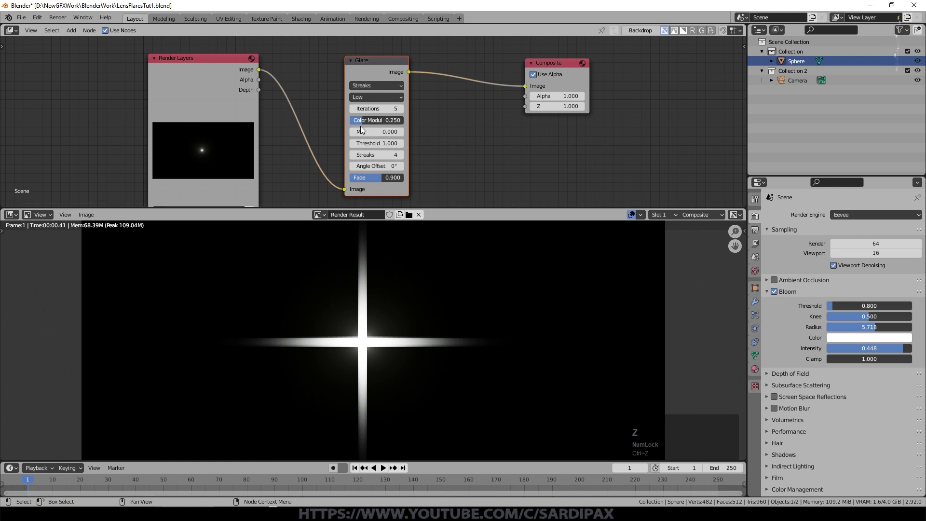
Set the Glare colour modulation to 0.5
drag(374, 120, 405, 261)
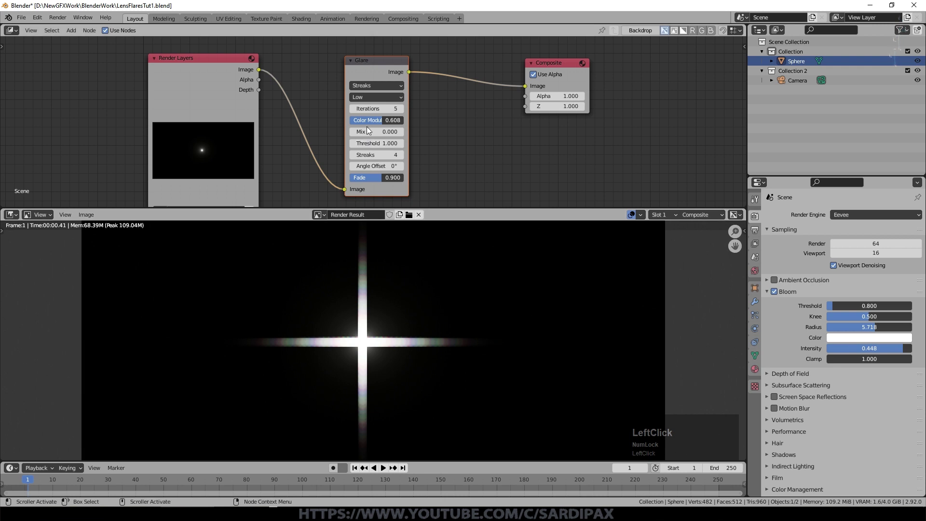
mouse_move(380, 120)
mouse_down()
mouse_move(408, 120)
mouse_move(394, 123)
mouse_up()
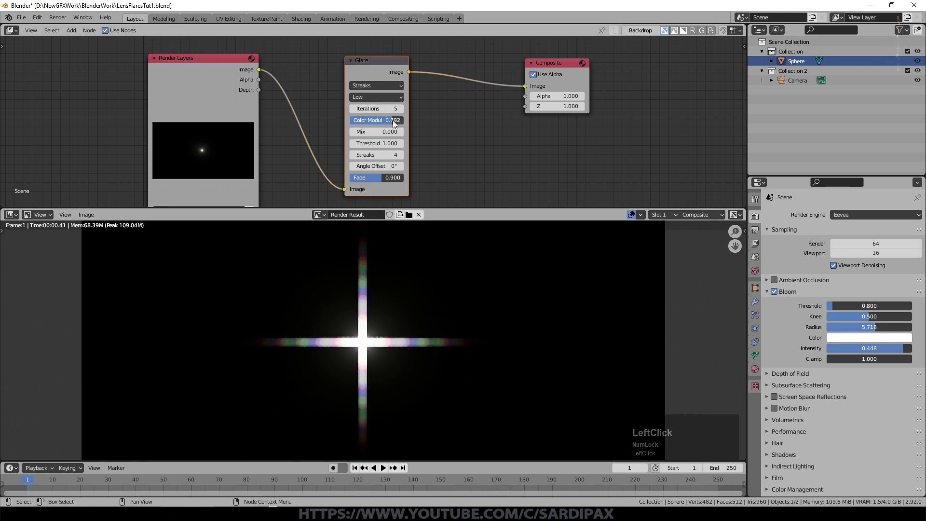
click(395, 120)
text(.5)
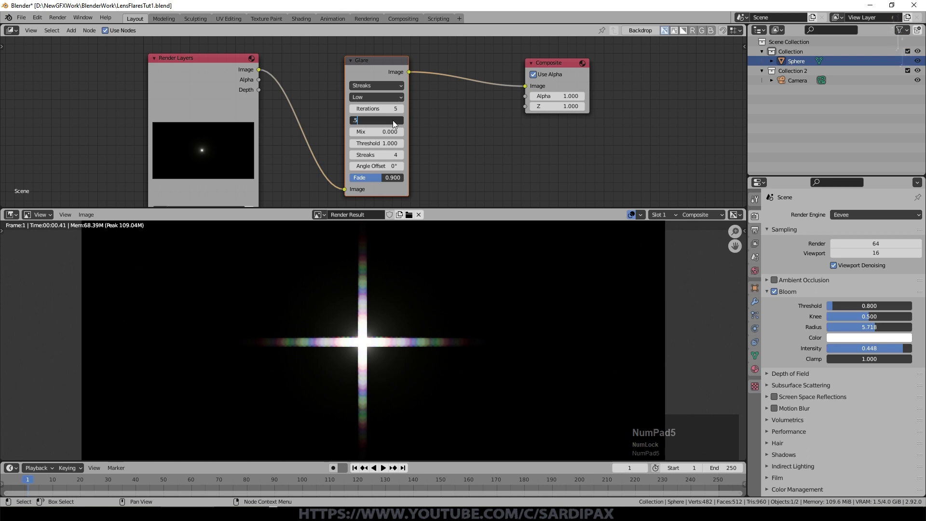
key(Return)
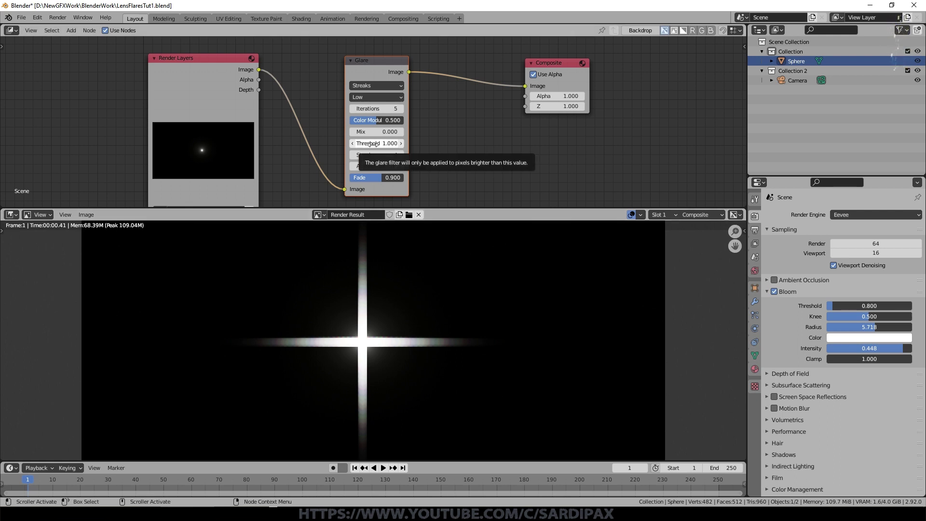
Raise the Glare threshold to 1000
drag(369, 143, 511, 138)
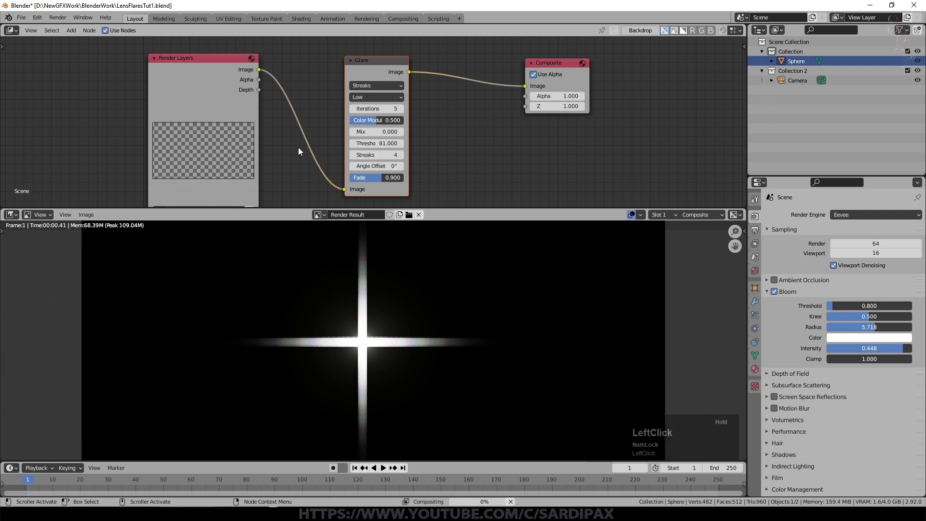
click(383, 144)
text(10)
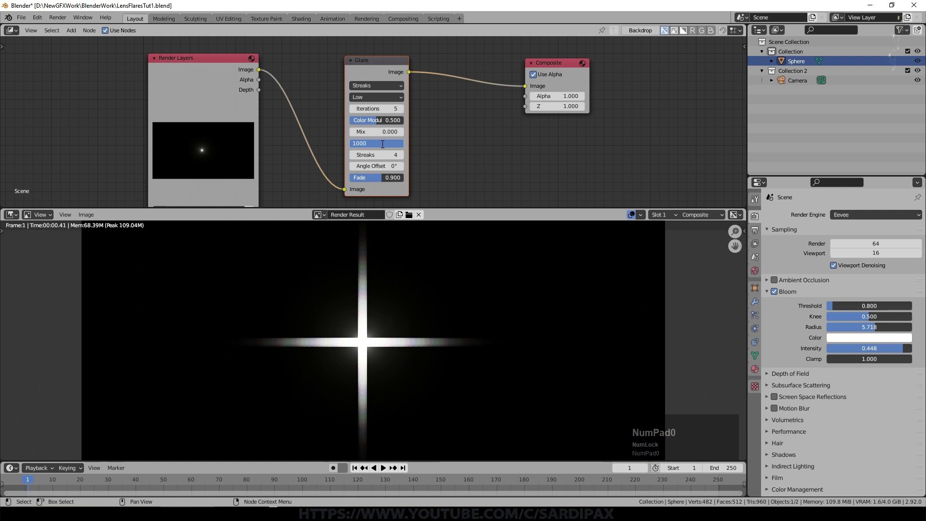
text(00)
key(KP_Enter)
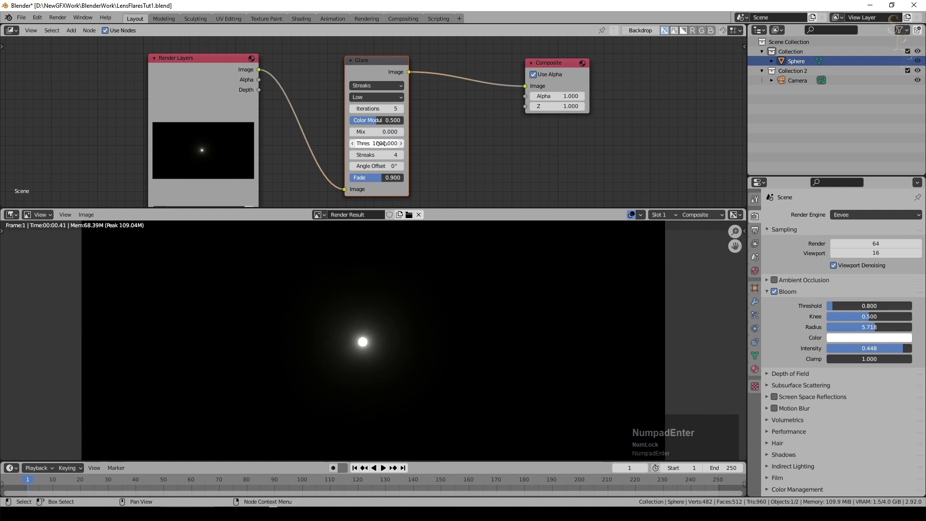
Bring the Glare threshold back down, settling around 449
drag(381, 143, 329, 145)
drag(263, 153, 476, 140)
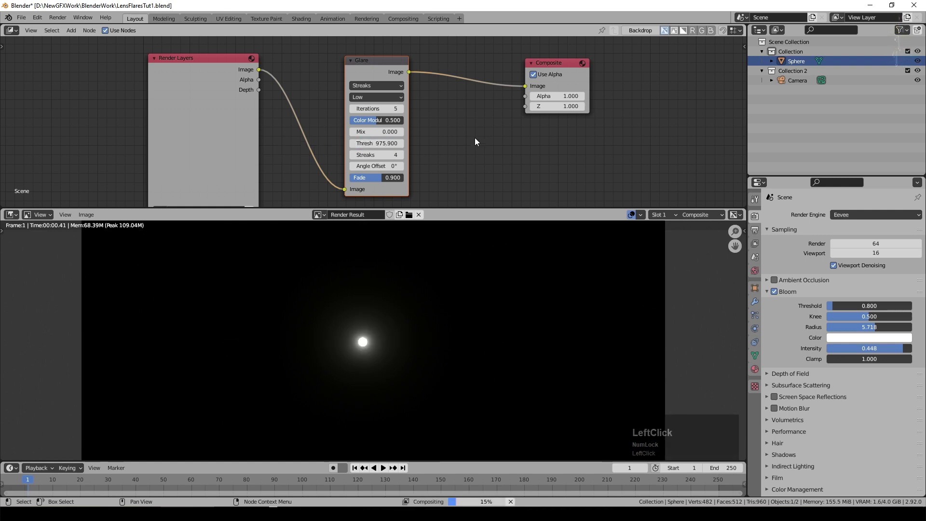
click(383, 144)
text(5)
key(KP_Enter)
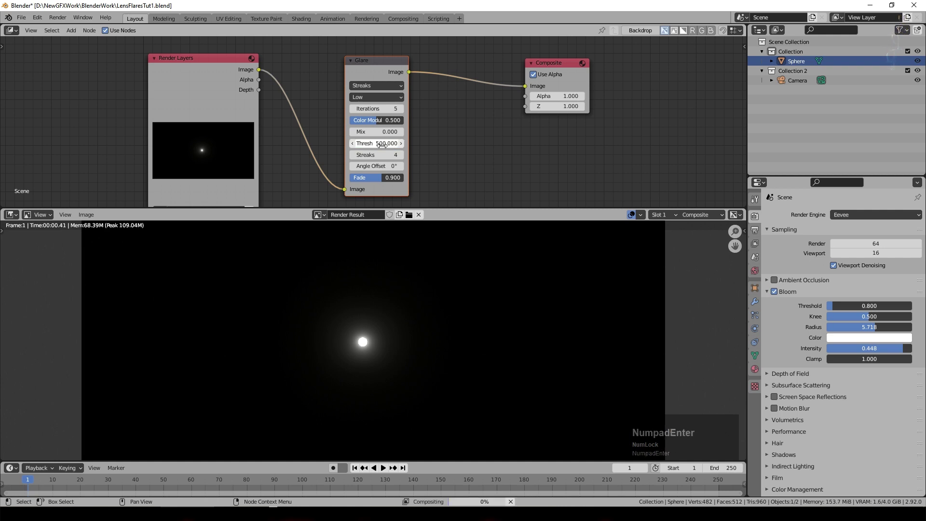
mouse_move(383, 143)
mouse_down()
mouse_move(434, 145)
mouse_move(378, 143)
mouse_up()
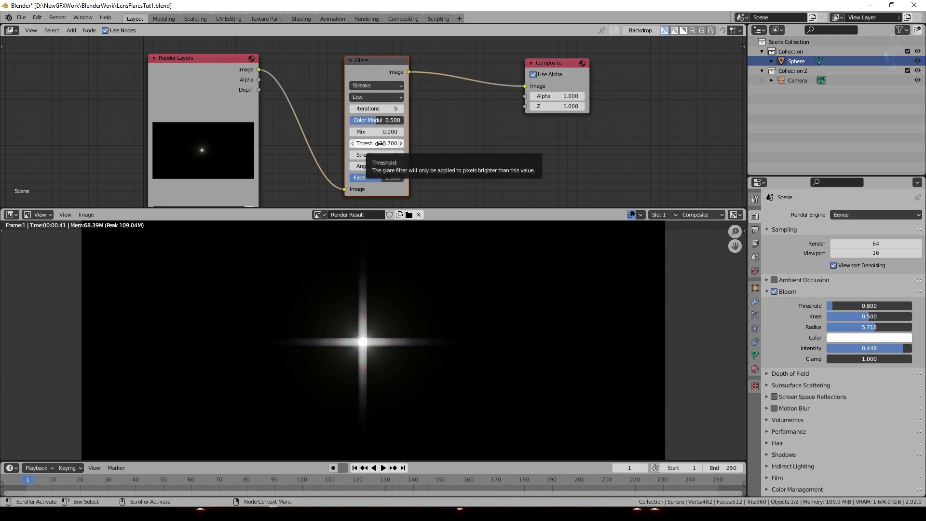
mouse_move(380, 144)
mouse_down()
mouse_move(407, 141)
mouse_move(374, 145)
mouse_up()
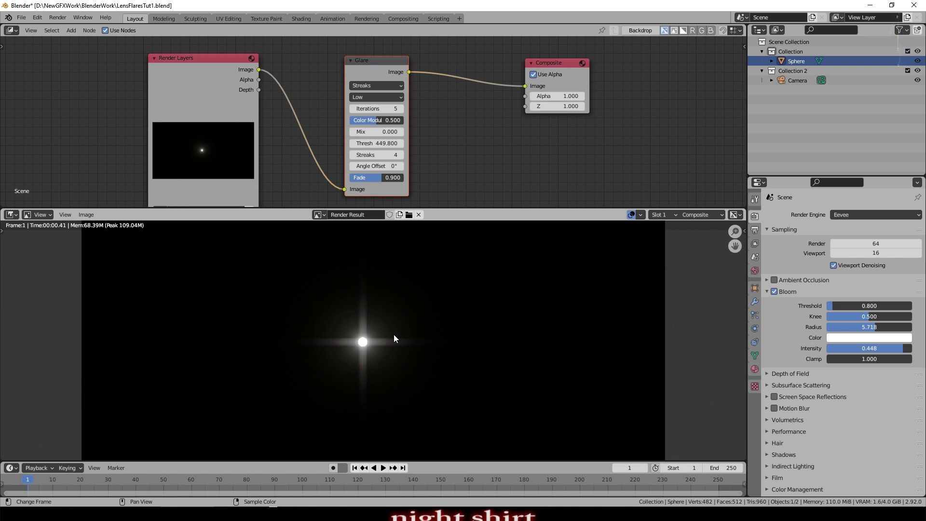
mouse_move(382, 143)
mouse_down()
mouse_move(372, 143)
mouse_move(412, 142)
mouse_move(274, 162)
mouse_move(492, 146)
mouse_up()
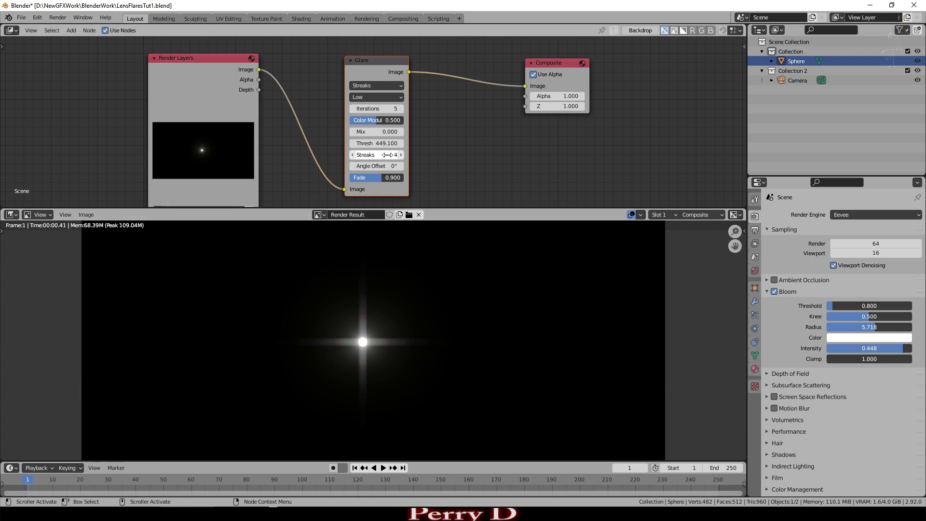
Set the Glare to 2 streaks with Fade 0.954 for a long horizontal flare
drag(403, 157, 444, 156)
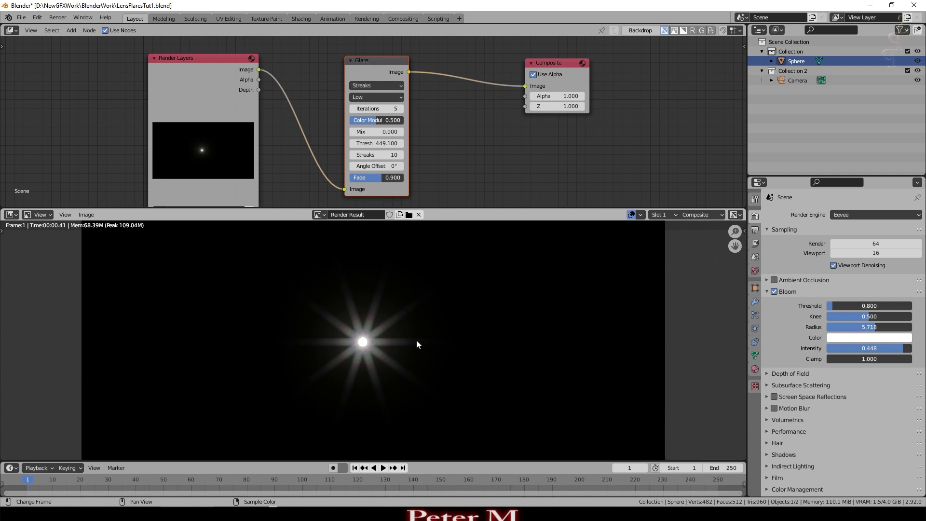
click(380, 154)
text(2)
key(Return)
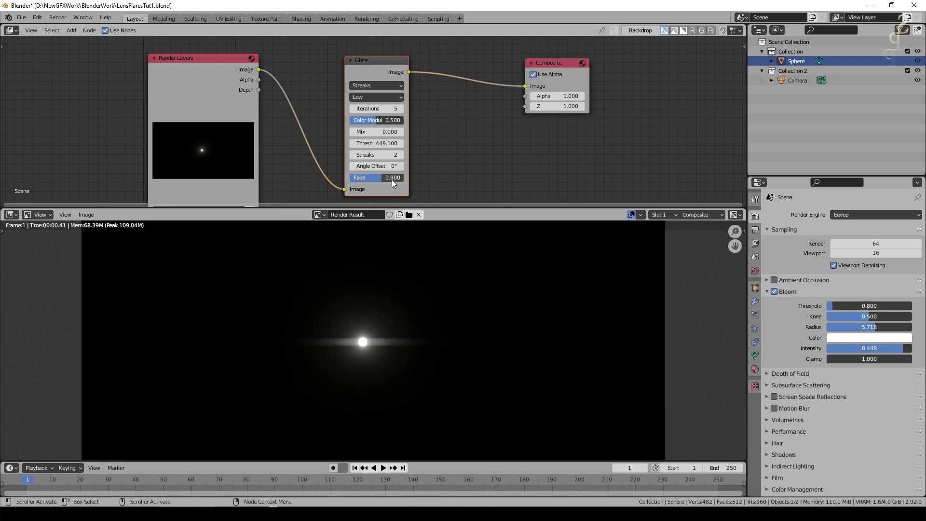
drag(382, 178, 397, 178)
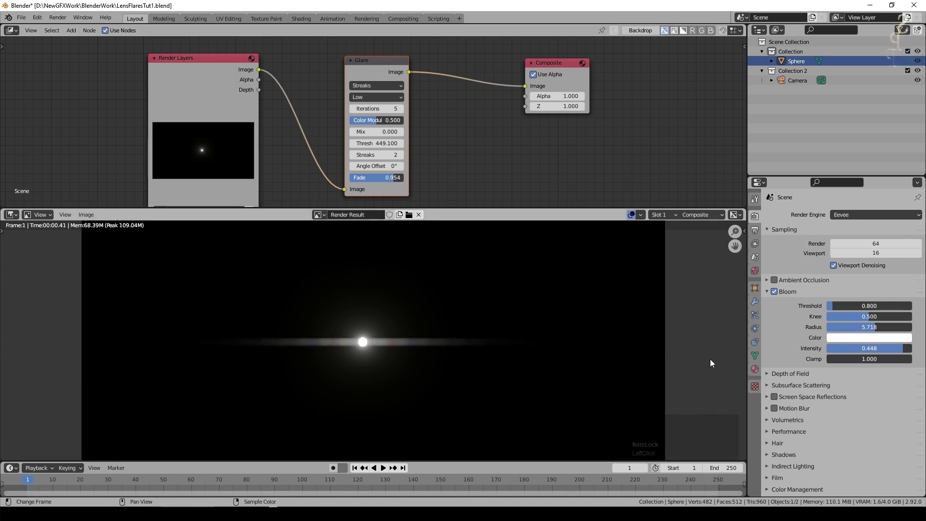
scroll(418, 163, down, 2)
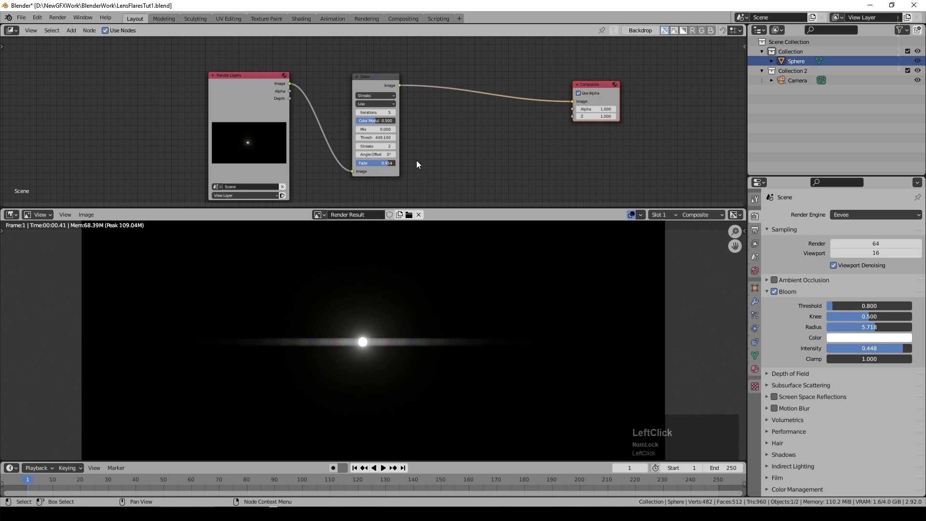
Duplicate the Glare node and feed the Render Layers image into the copy
scroll(378, 93, down, 2)
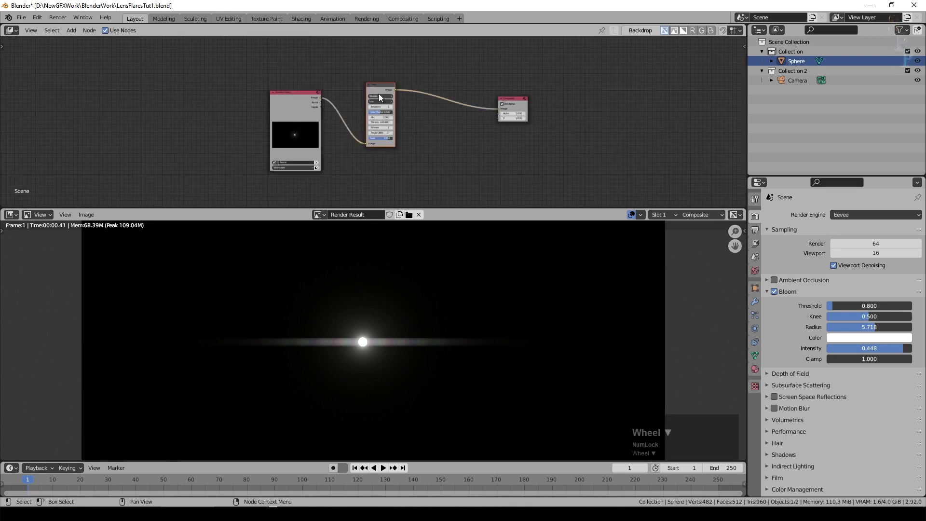
key(shift+d)
click(379, 159)
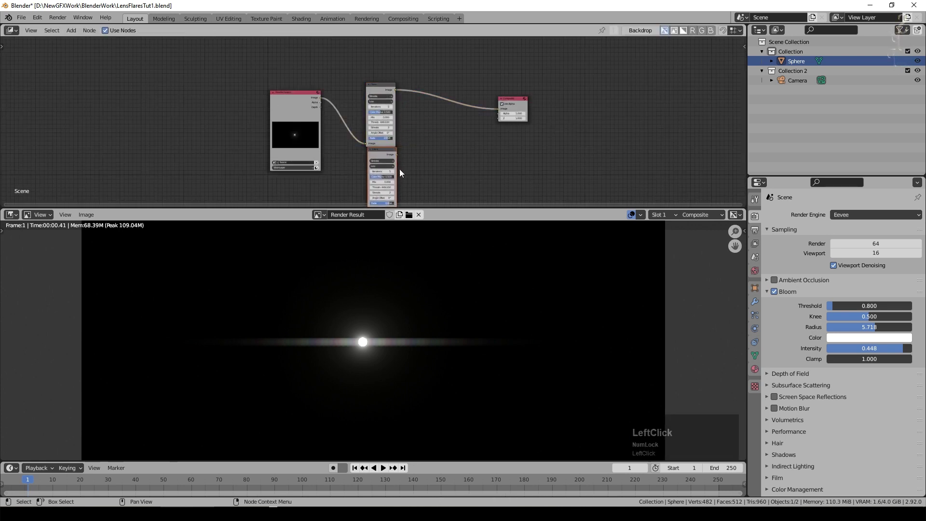
shift+middle_drag(417, 169, 419, 128)
drag(323, 57, 370, 167)
Add a Mix node in Add mode before Composite and connect the second Glare into it
scroll(396, 158, up, 2)
click(71, 30)
mouse_move(89, 76)
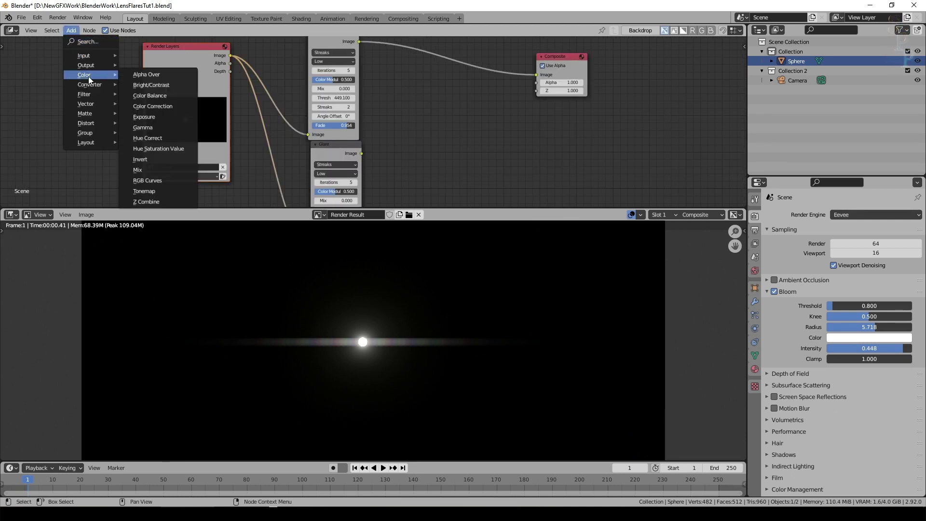
click(158, 168)
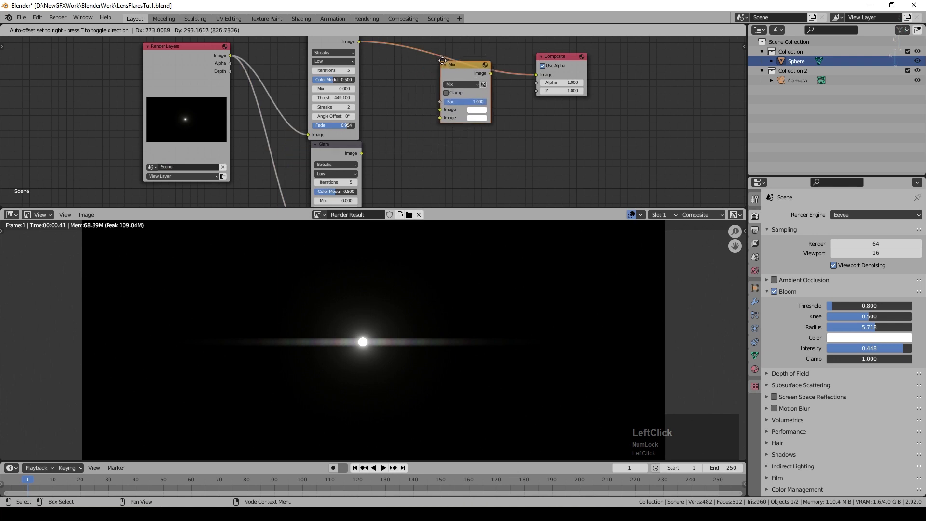
click(444, 61)
click(462, 83)
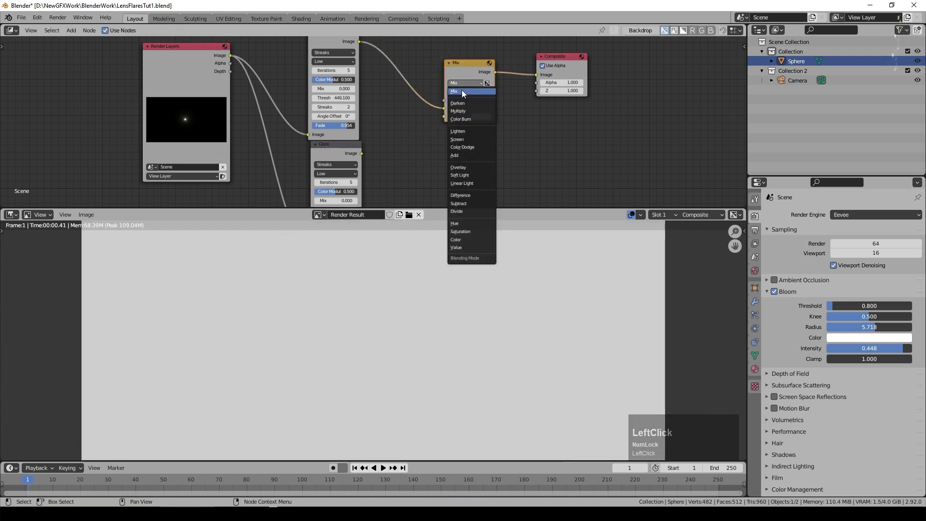
click(454, 155)
drag(361, 153, 453, 119)
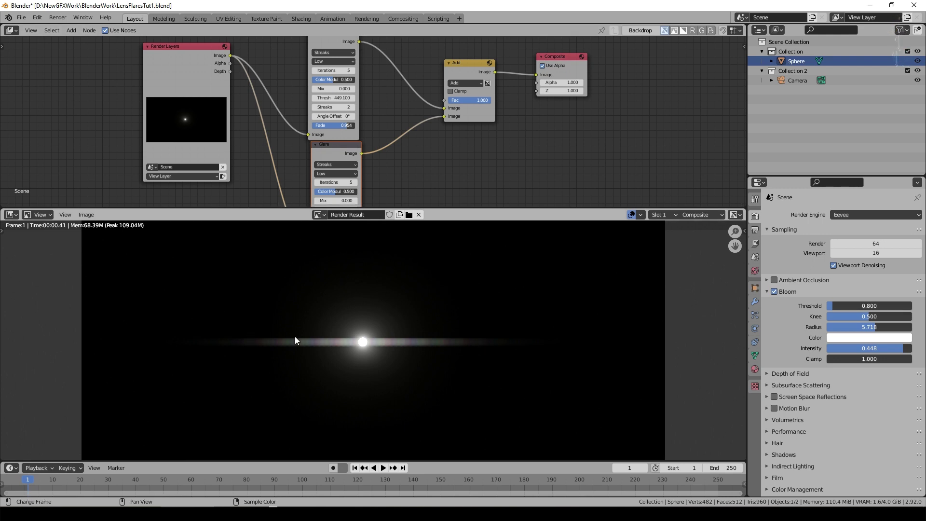
Set the upper Glare node's threshold to 435.100 and fade to 0.902
middle_drag(438, 166, 461, 100)
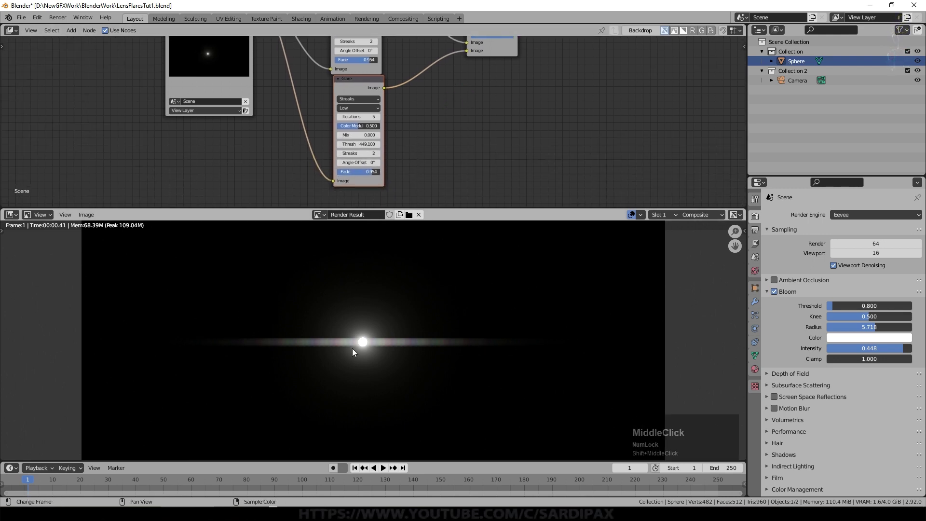
scroll(422, 156, up, 2)
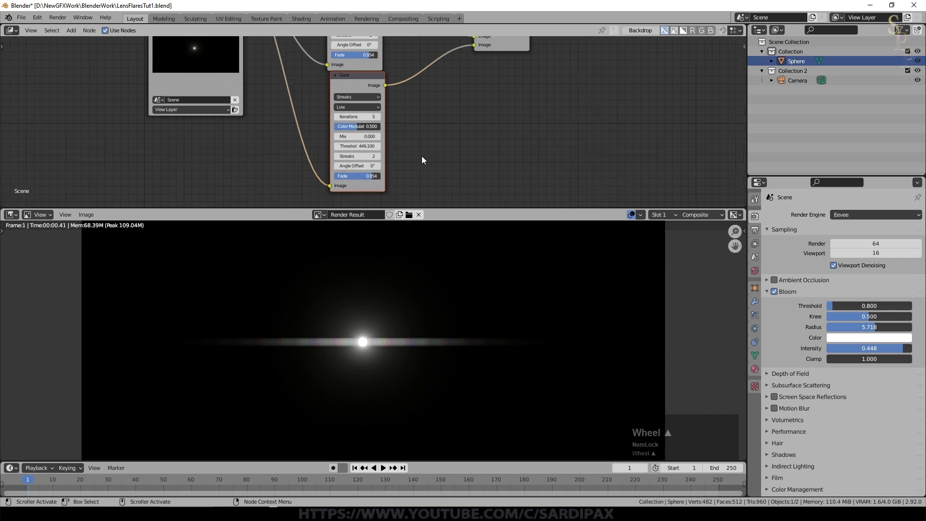
middle_drag(422, 156, 368, 22)
drag(341, 99, 360, 100)
middle_drag(369, 137, 386, 69)
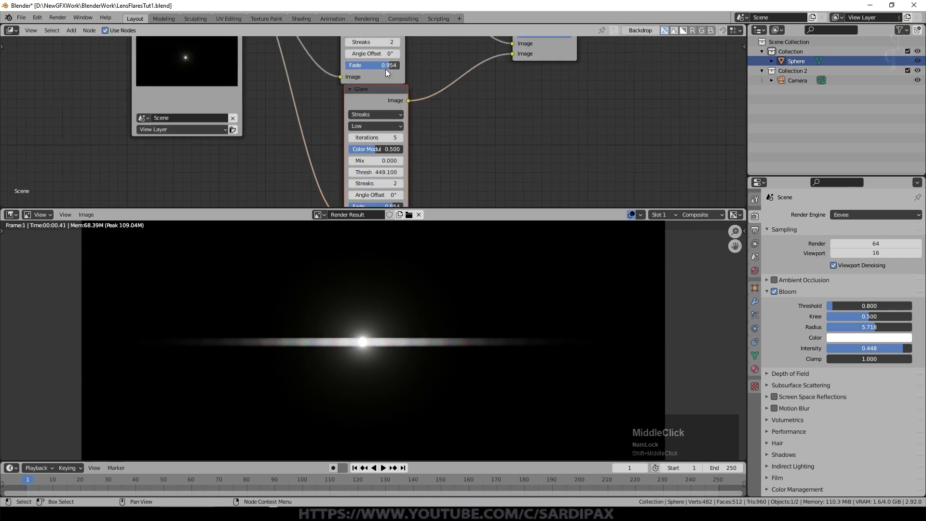
mouse_move(388, 66)
mouse_down()
mouse_move(373, 66)
mouse_move(382, 66)
mouse_up()
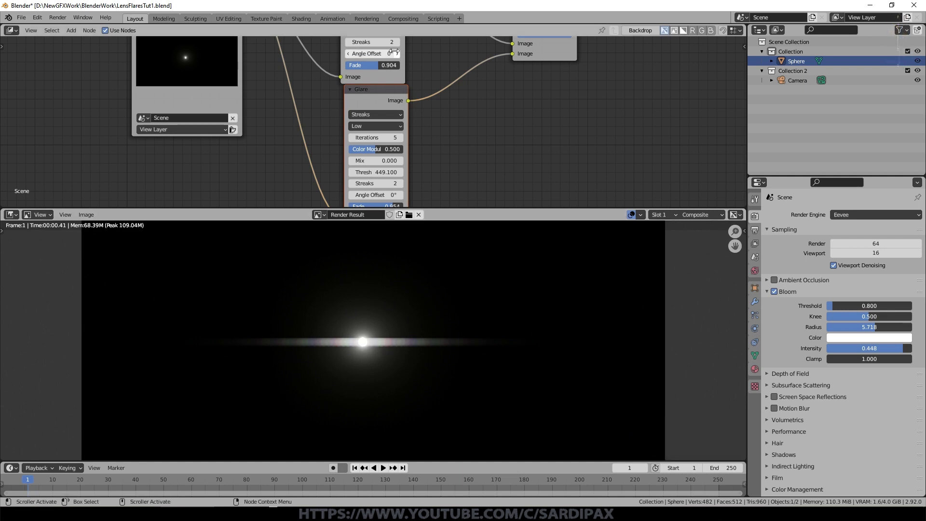
drag(378, 65, 376, 65)
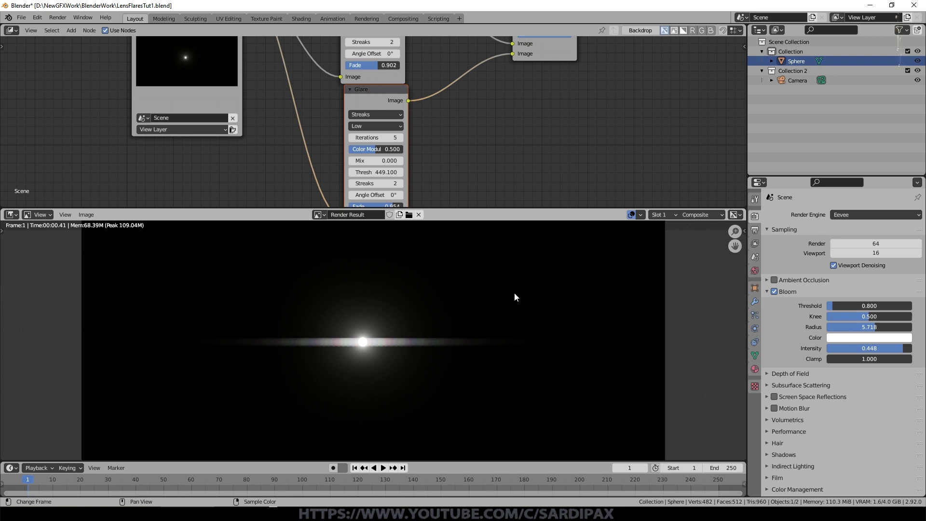
middle_drag(505, 136, 444, 220)
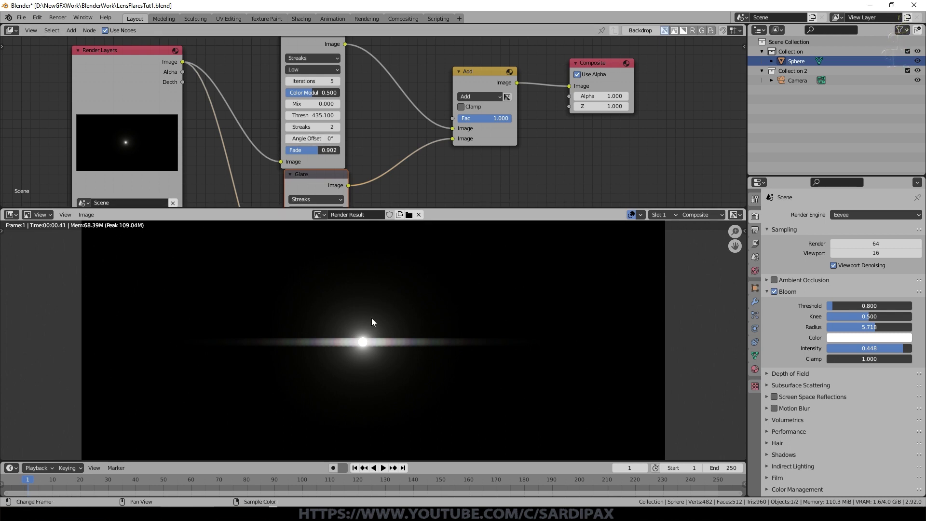
middle_drag(424, 169, 505, 114)
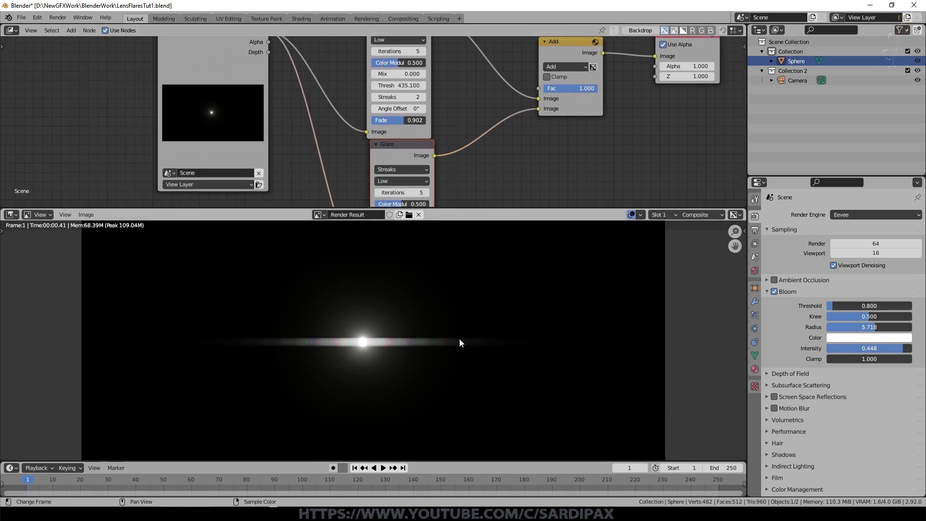
Check the sphere material's Emission Strength in the Shader Editor, then close the render result
click(10, 30)
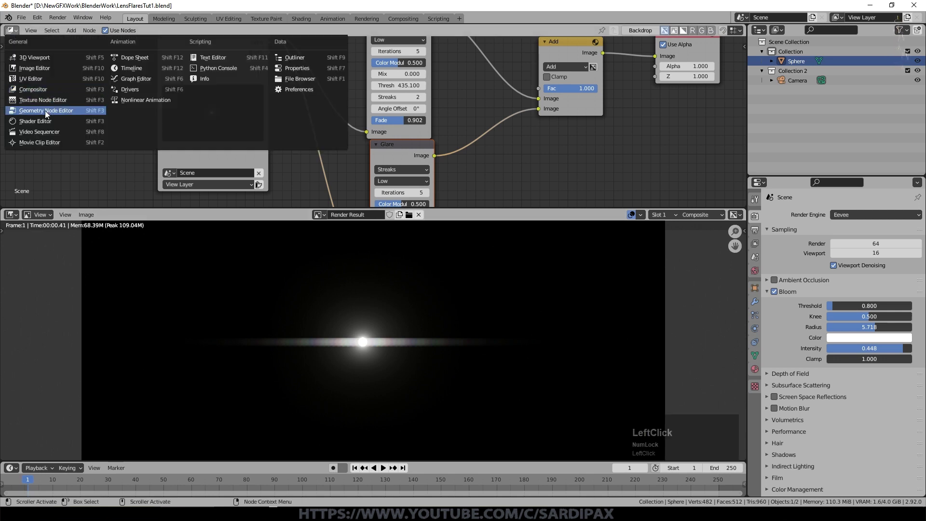
click(53, 120)
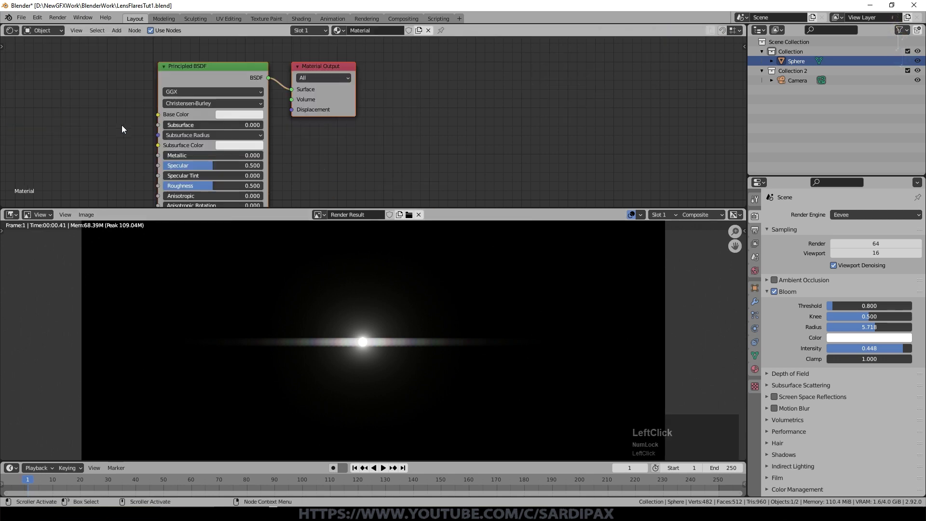
middle_drag(121, 126, 422, 169)
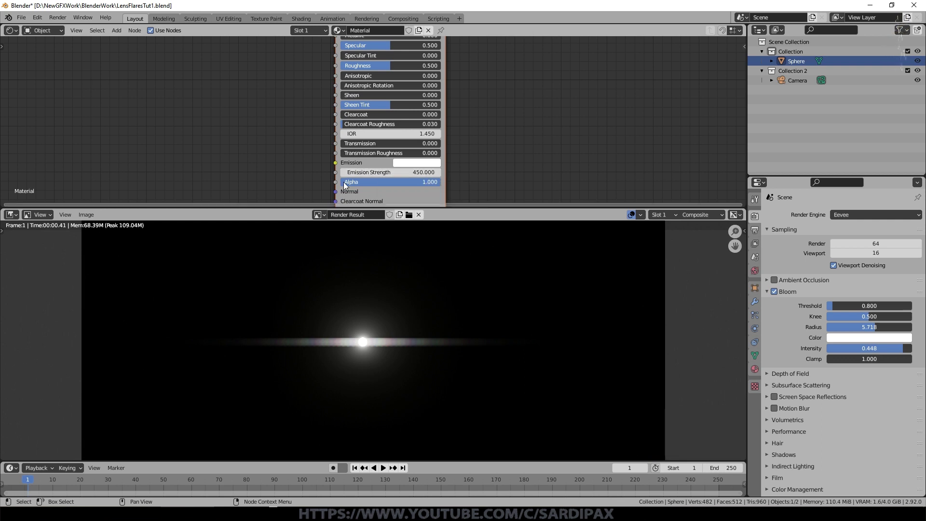
key(Escape)
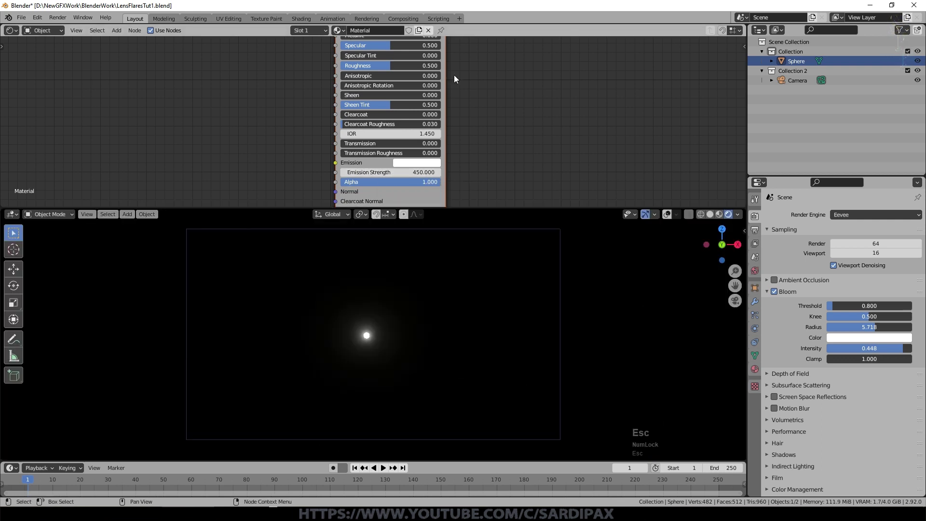
click(11, 30)
Back in the Compositor, delete the Glare and Add nodes with reconnect, linking Render Layers to Composite
click(32, 89)
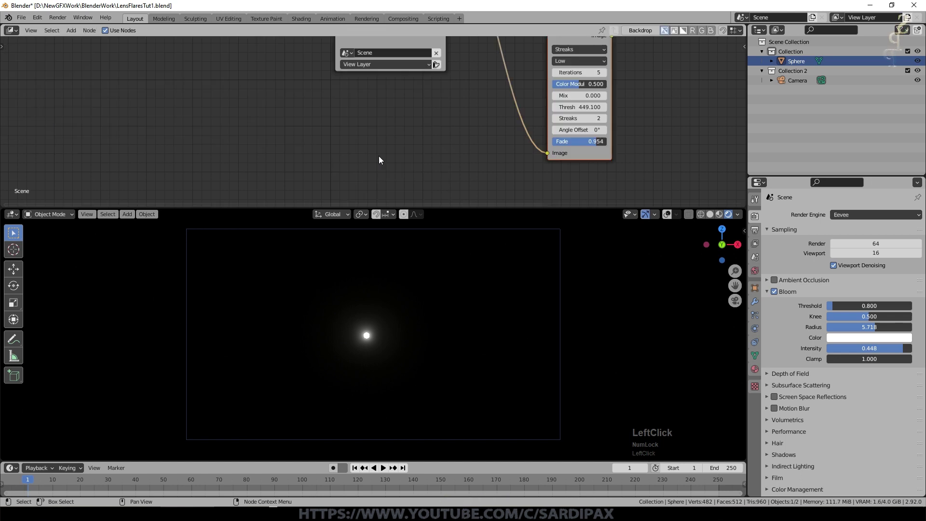
key(KP_Delete)
click(422, 72)
key(ctrl+x)
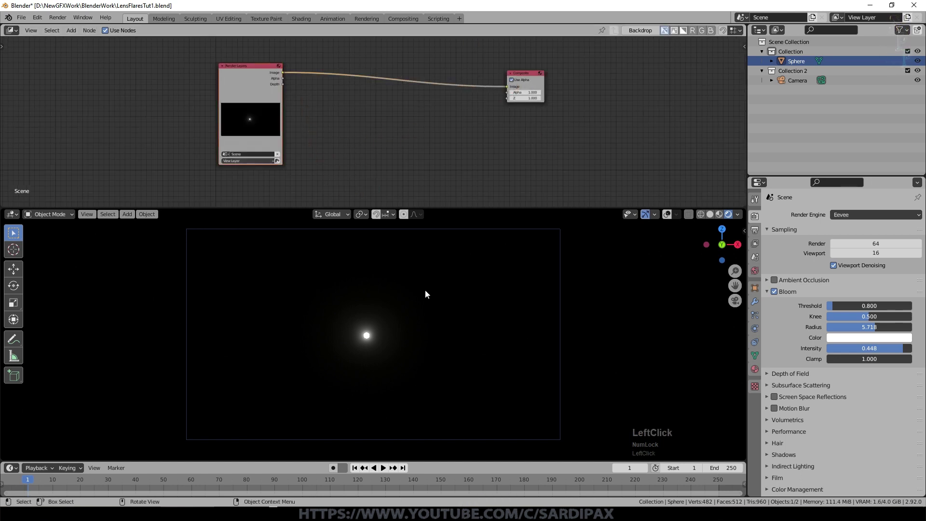
middle_drag(358, 124, 359, 141)
scroll(359, 137, up, 2)
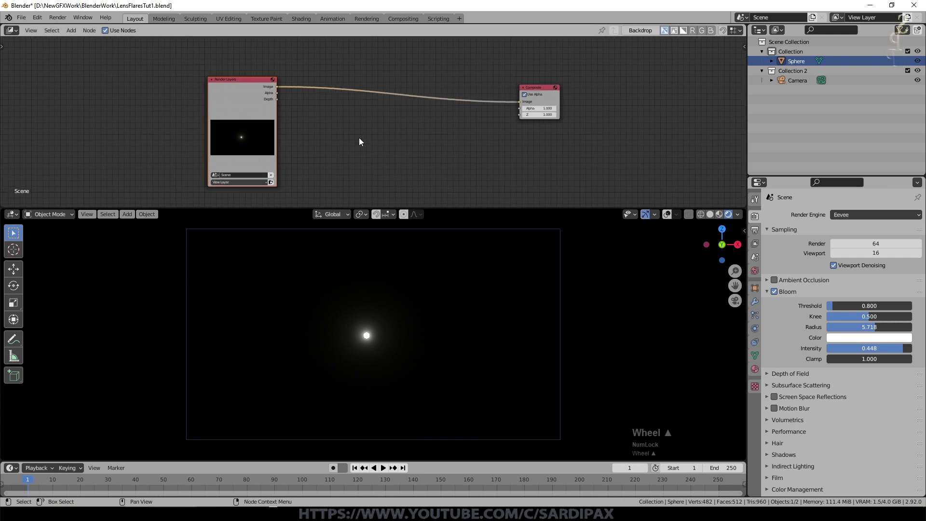
key(F12)
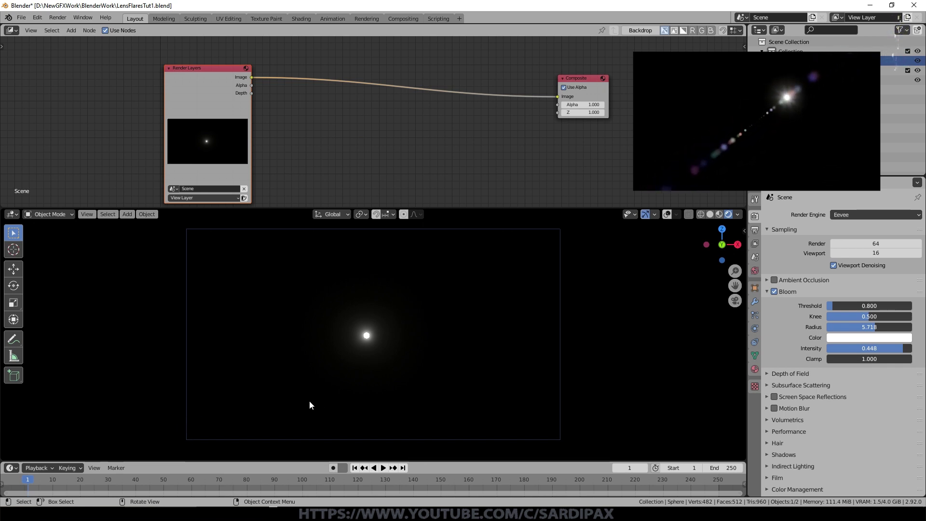
Add a new Glare filter node onto the Render Layers–Composite link
click(95, 82)
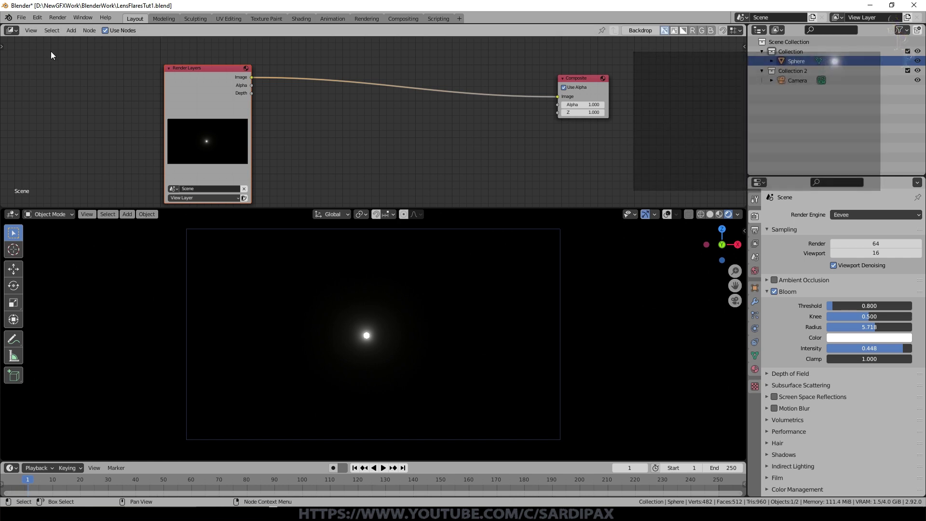
click(71, 30)
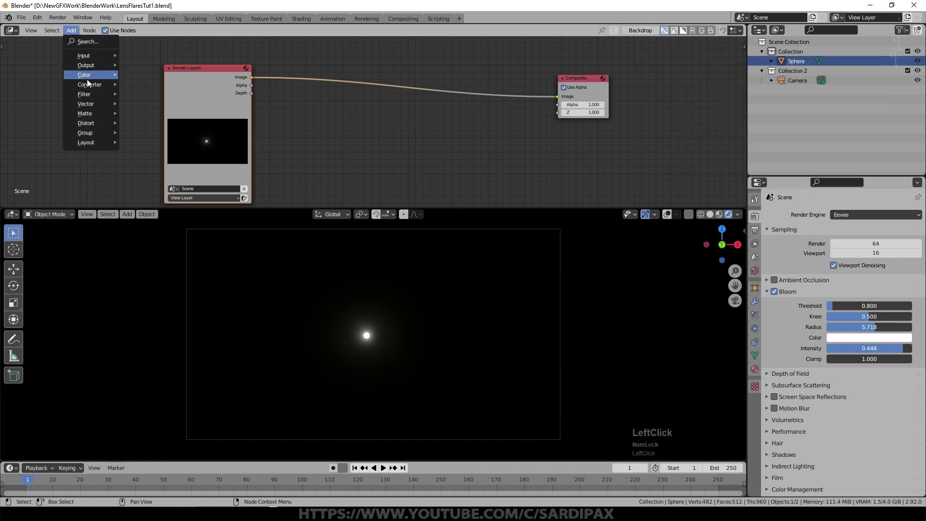
mouse_move(91, 96)
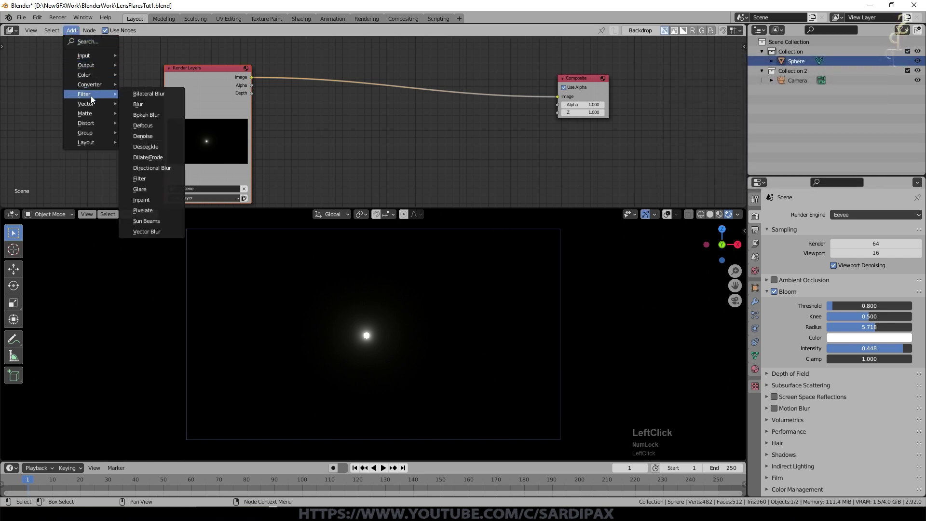
click(143, 189)
click(363, 70)
Render through the compositor to see the sphere's bright white four-point cross
scroll(367, 77, up, 2)
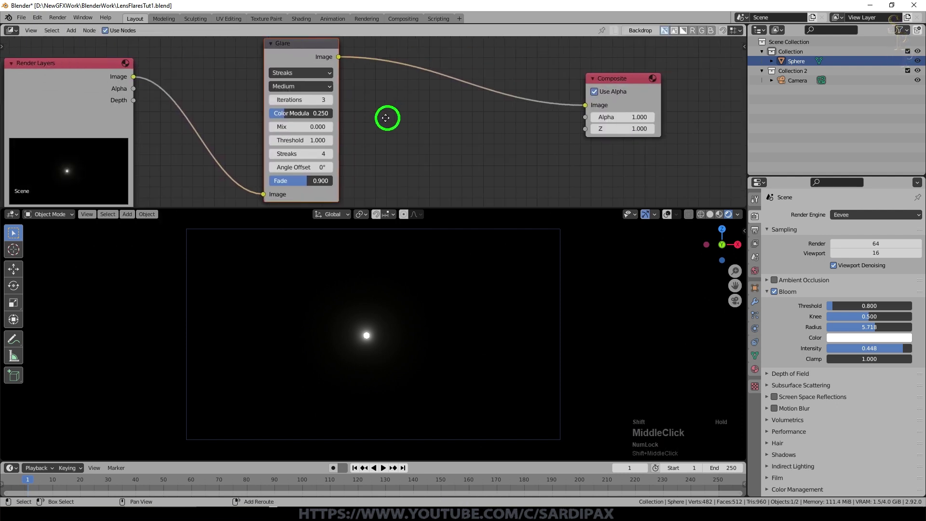
middle_drag(384, 116, 394, 131)
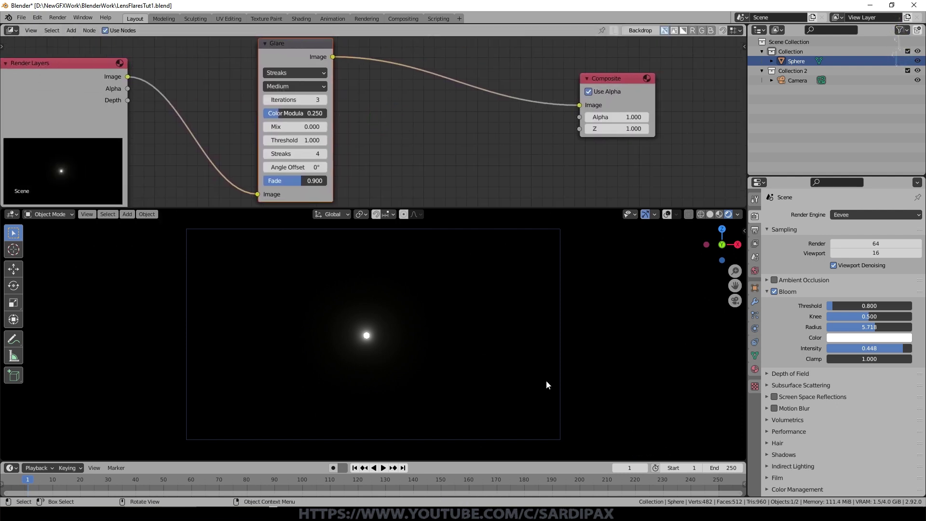
key(F12)
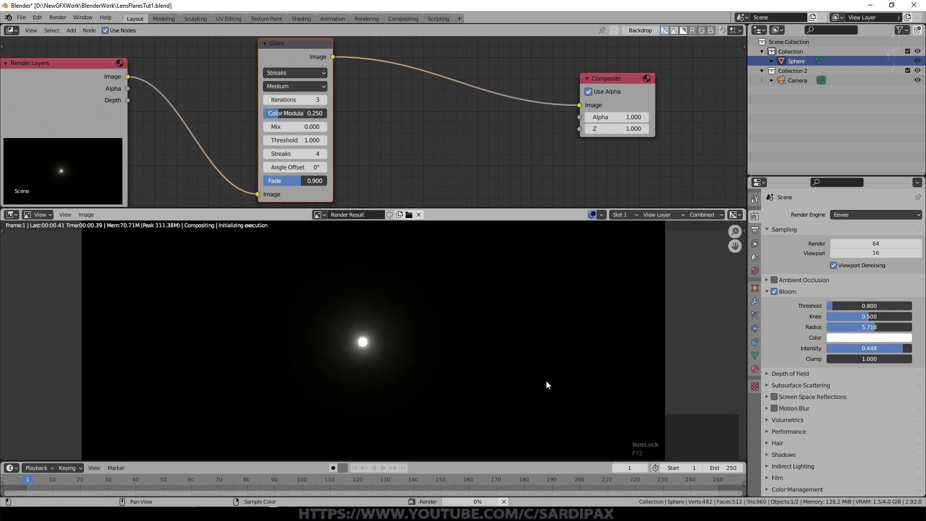
key(Escape)
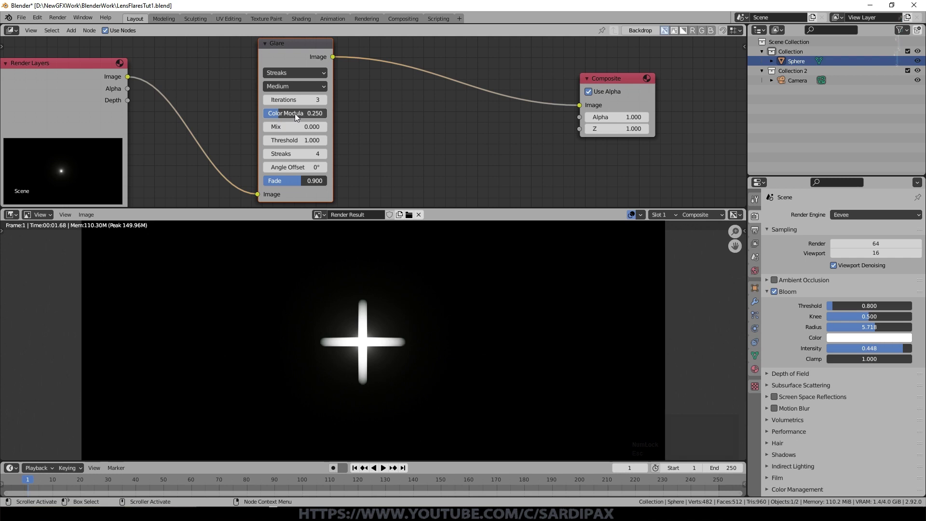
Raise Glare Color Modulation to 0.500 and preview Mix at -1 and 1
key(Home)
drag(362, 115, 378, 114)
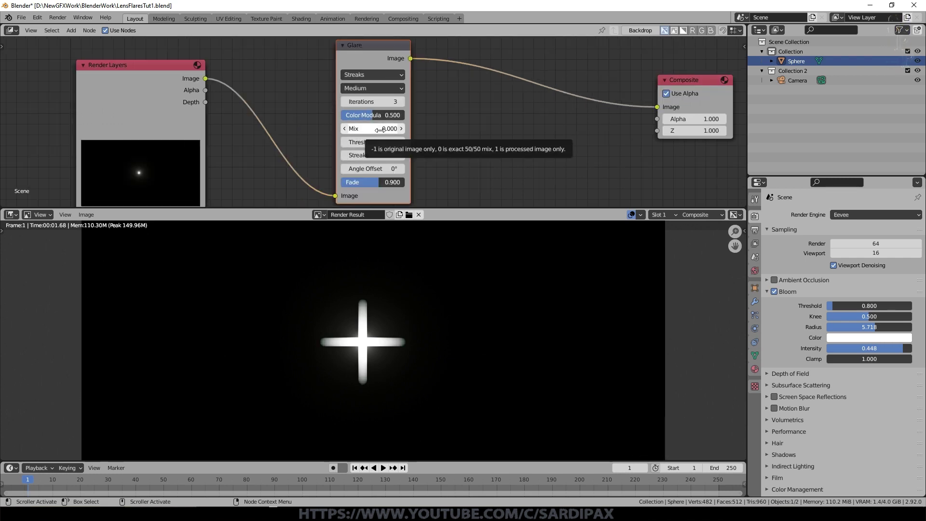
drag(380, 130, 338, 129)
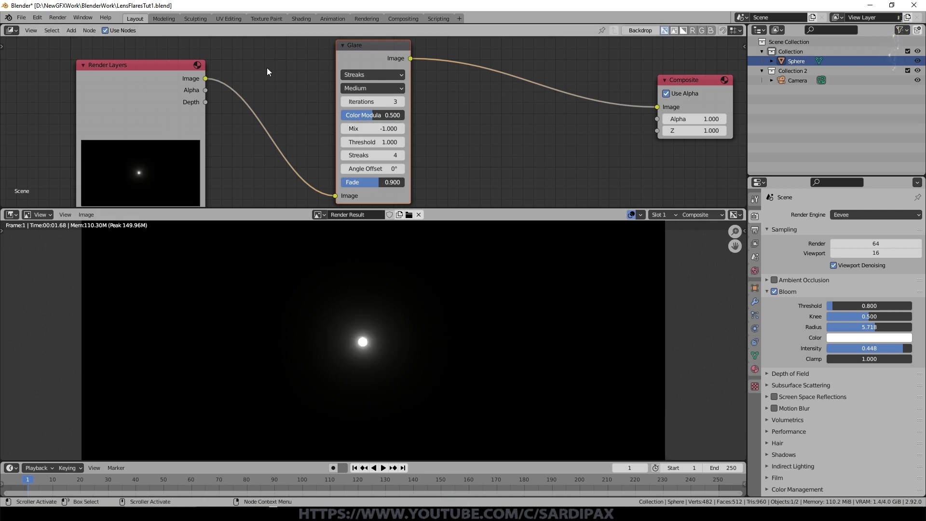
drag(343, 129, 405, 129)
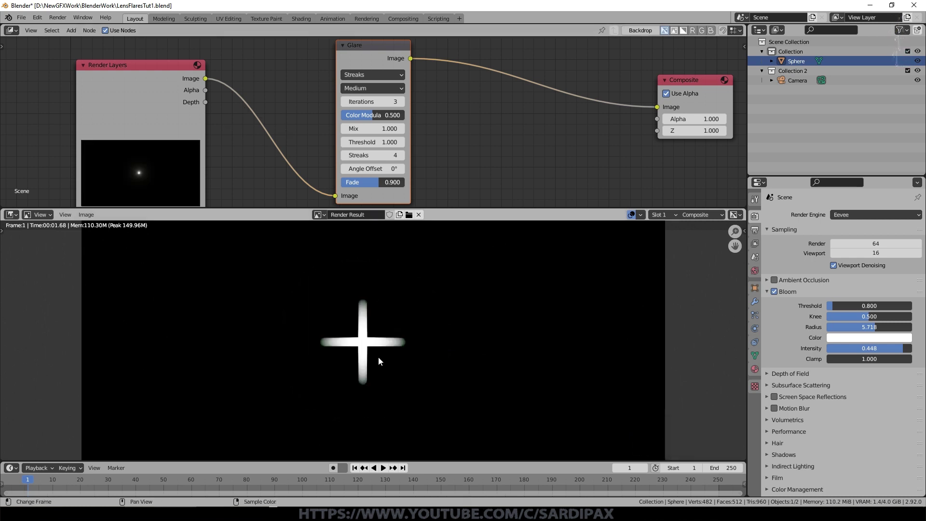
Set the Glare Mix to 0, then to -0.400
click(380, 129)
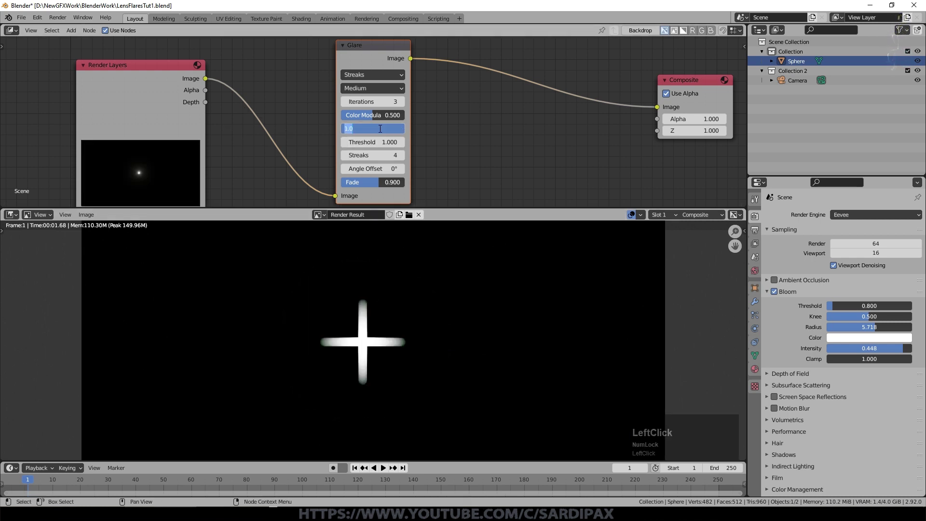
text(0)
key(KP_Enter)
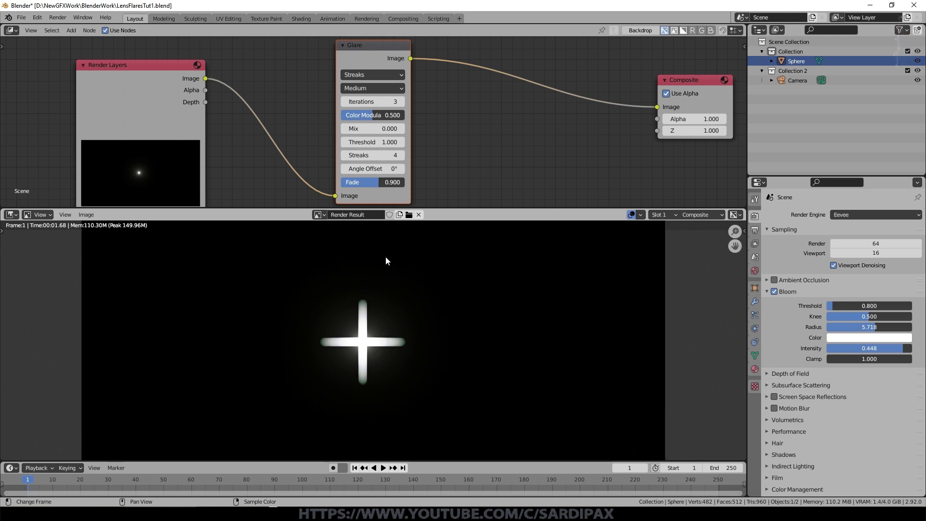
click(376, 126)
text(-)
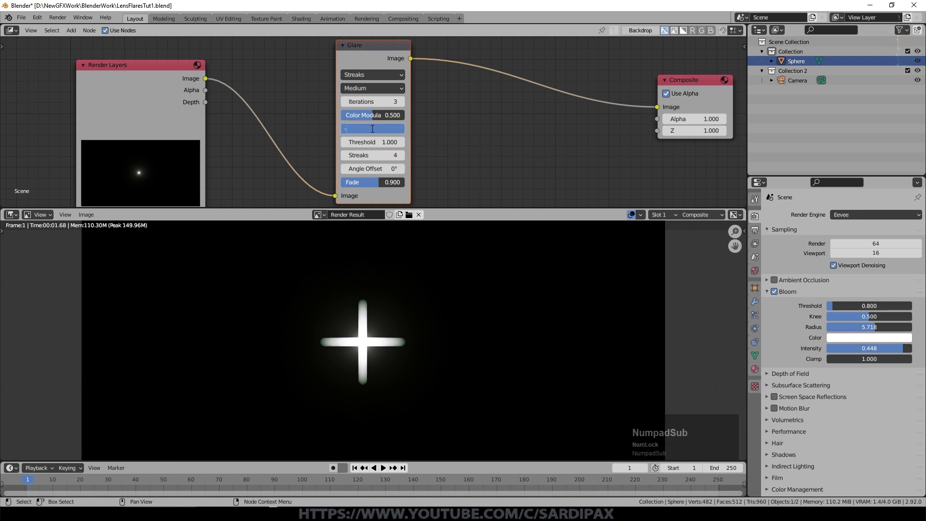
text(.4)
key(KP_Enter)
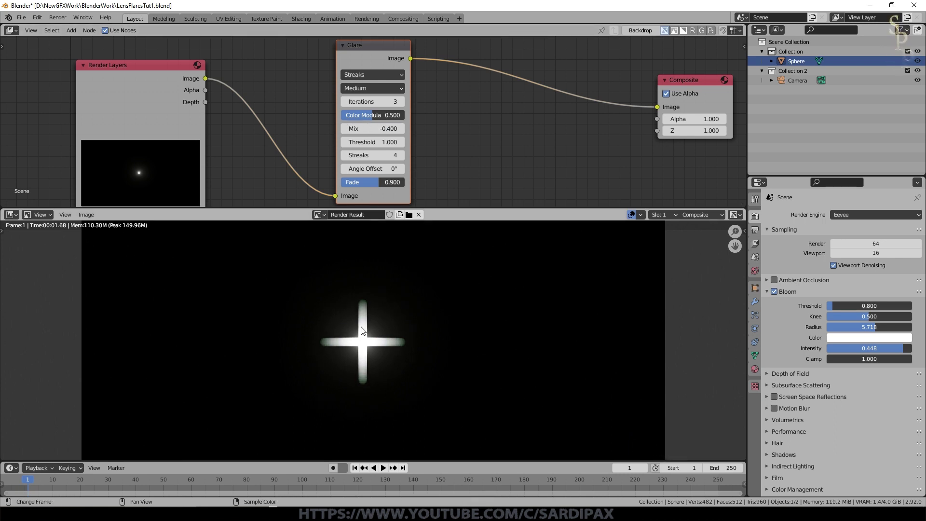
Set the Glare Threshold to 500, then drag it down to 436.500
click(368, 143)
text(5)
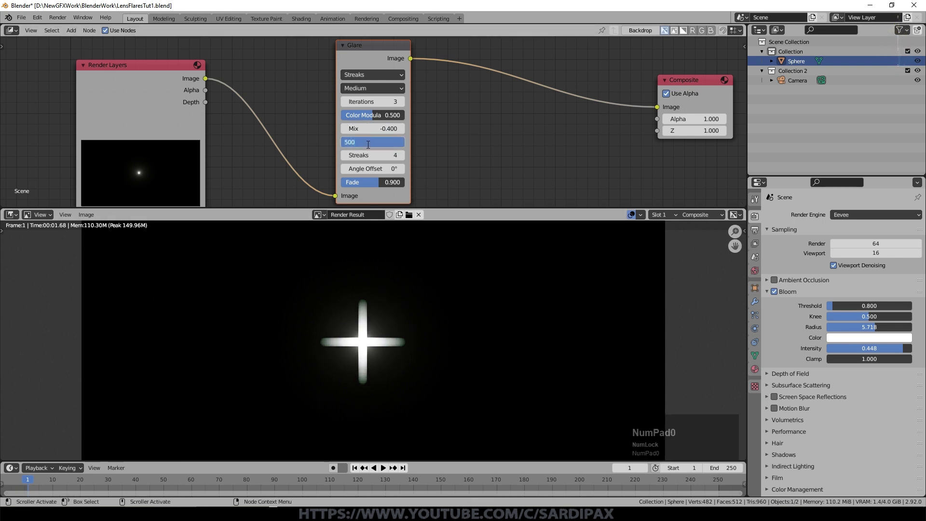
key(KP_Enter)
drag(367, 143, 181, 159)
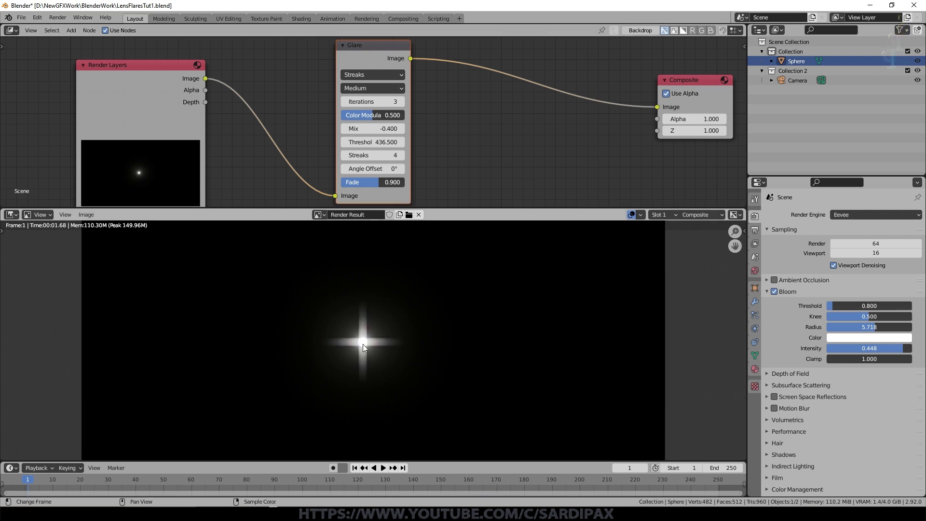
Give the Glare node 10 streaks, Mix -0.800 and a 4.5° Angle Offset
click(380, 156)
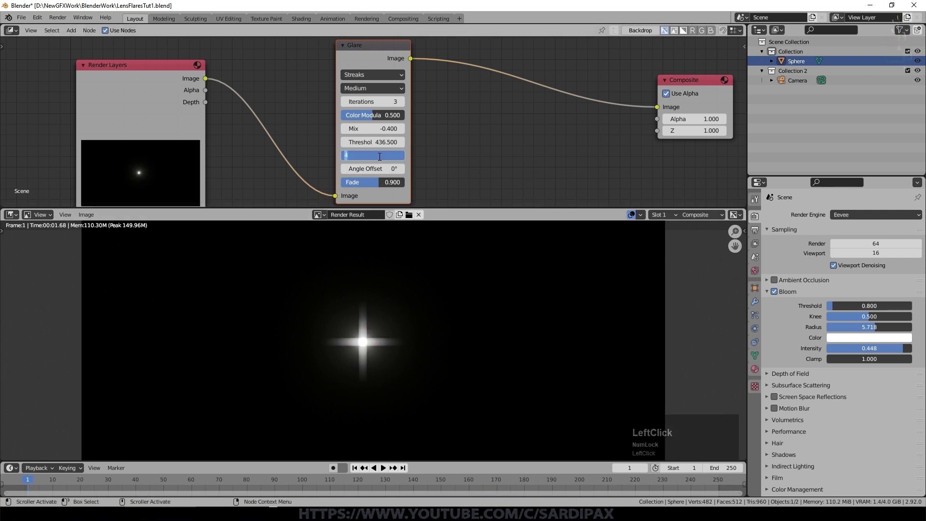
text(10)
key(Return)
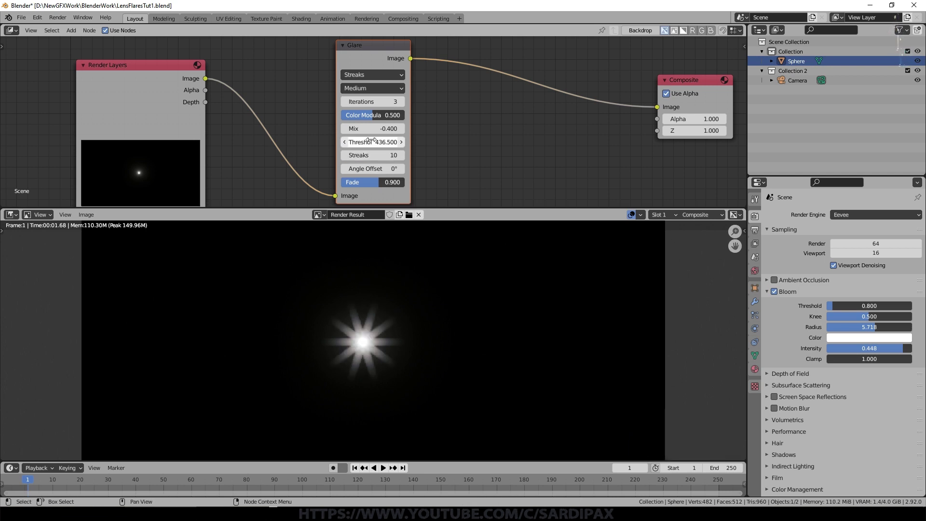
click(345, 128)
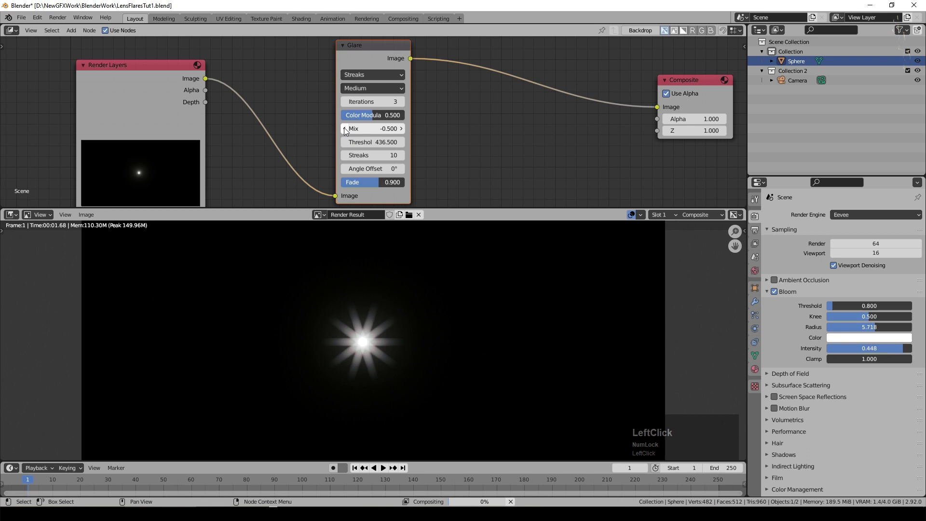
click(344, 128)
click(344, 129)
click(344, 128)
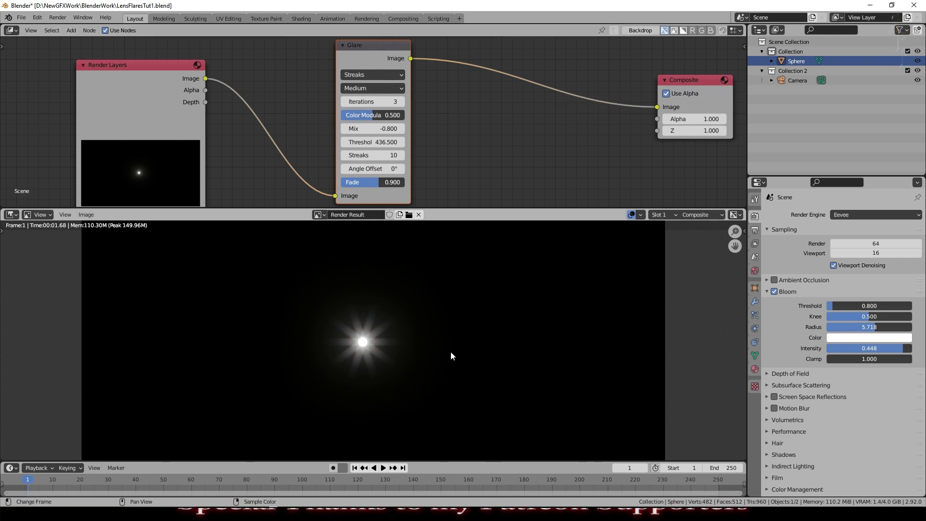
drag(383, 169, 408, 169)
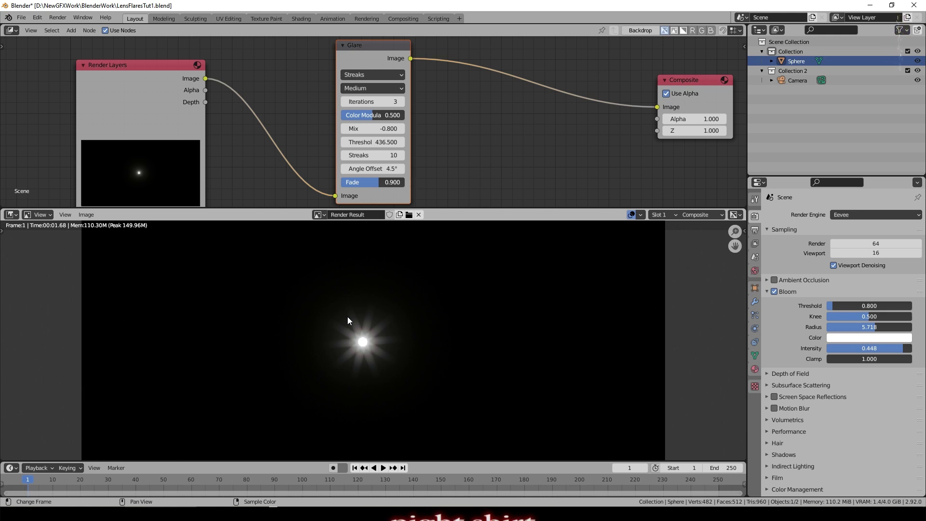
Duplicate the streaks Glare node onto the link before Composite and make the copy Ghosts type
click(368, 50)
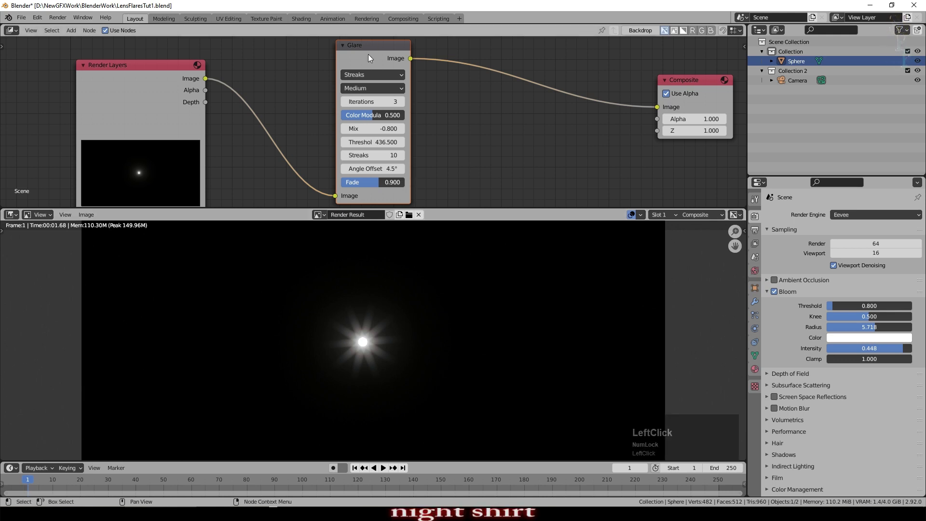
key(shift+d)
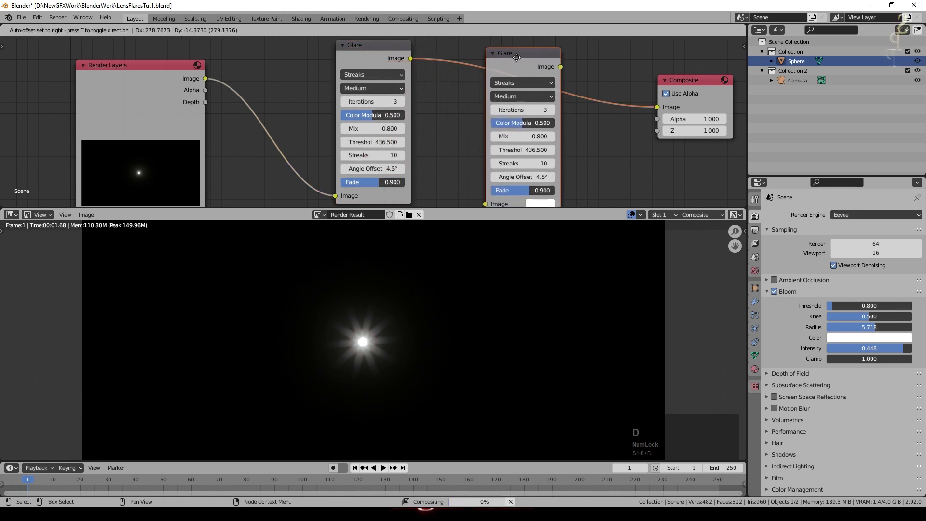
click(515, 56)
click(528, 80)
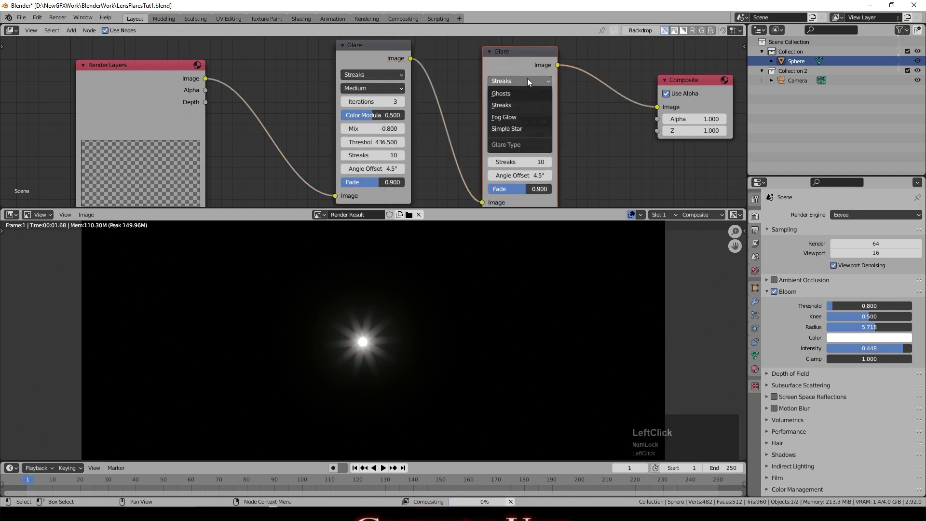
click(518, 92)
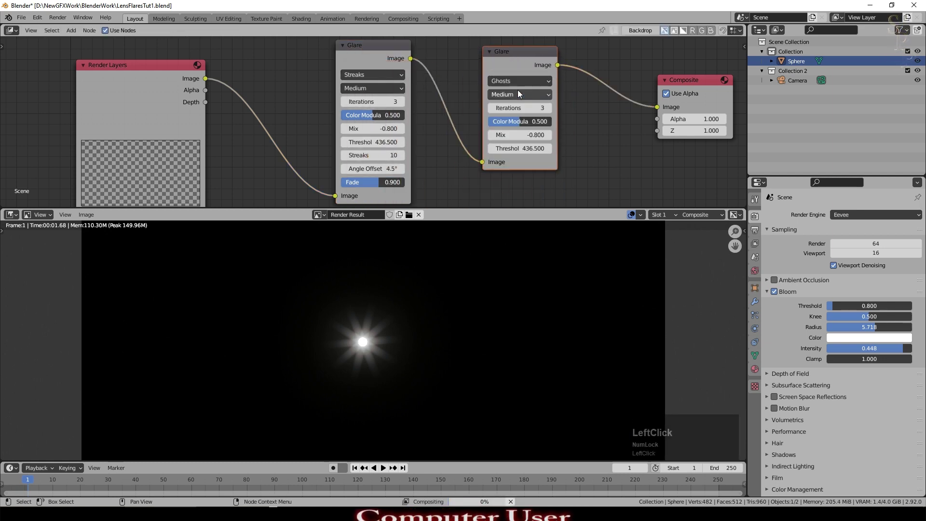
Mute the original streaks Glare node and set the ghosts glare quality to Low
click(372, 44)
key(m)
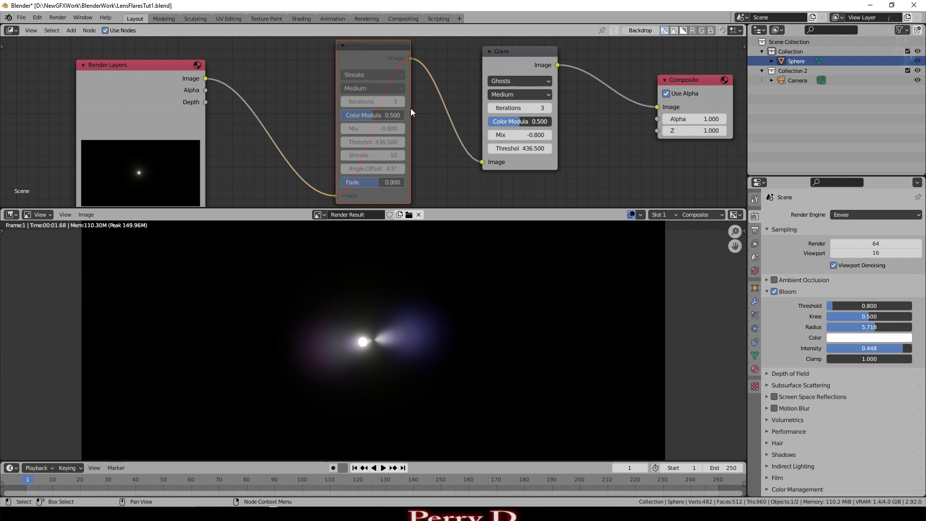
middle_drag(558, 171, 474, 168)
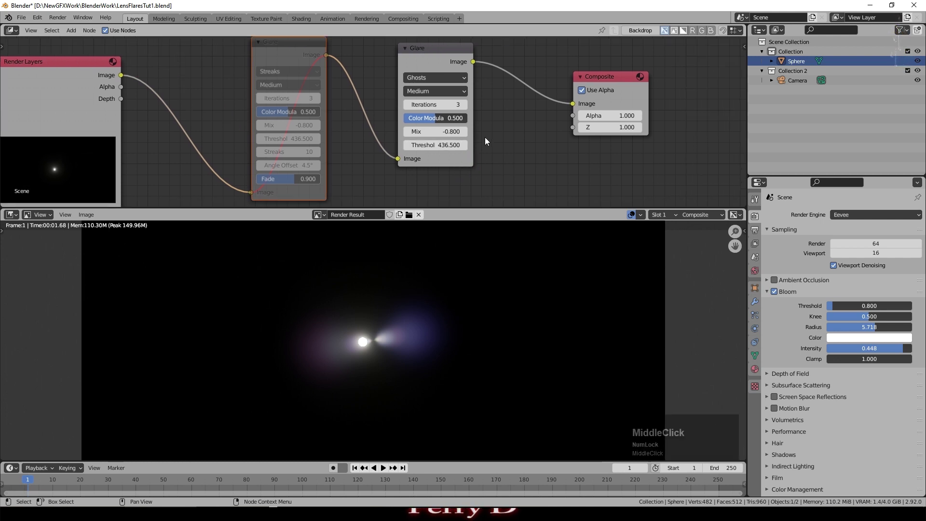
click(464, 92)
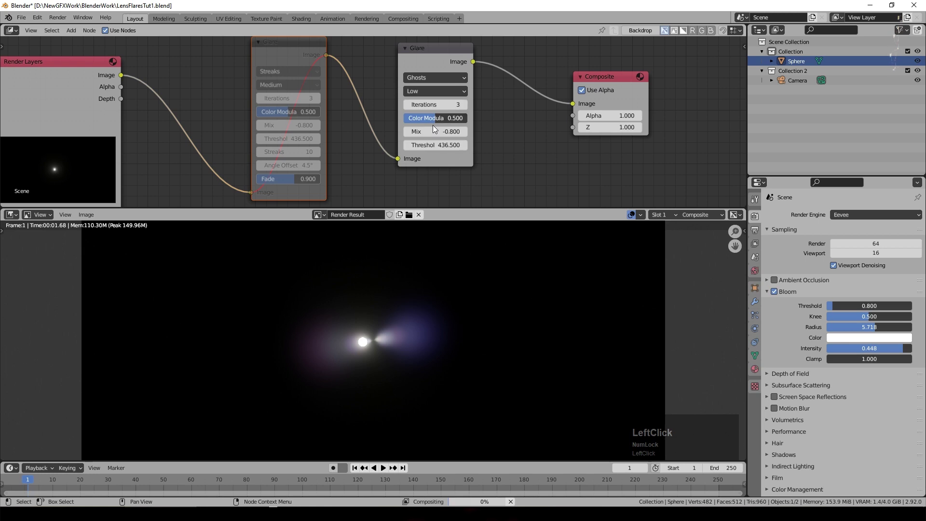
click(433, 127)
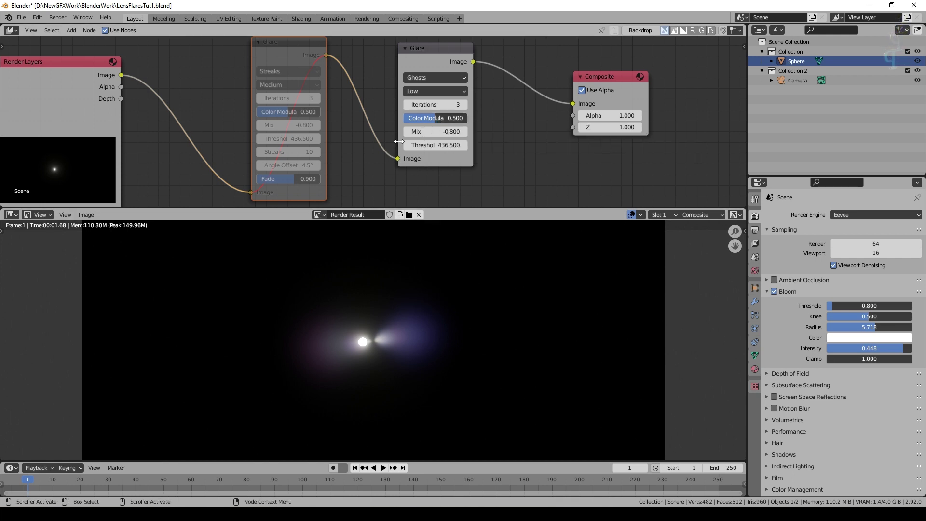
Set the ghosts glare Mix to -0.900 and nudge its Threshold to 436.600
click(425, 134)
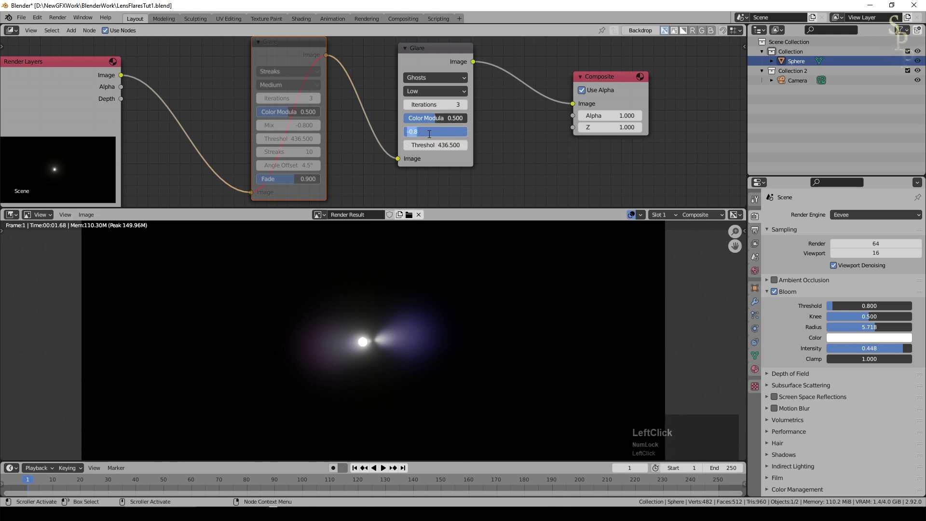
text(-0.9)
key(Return)
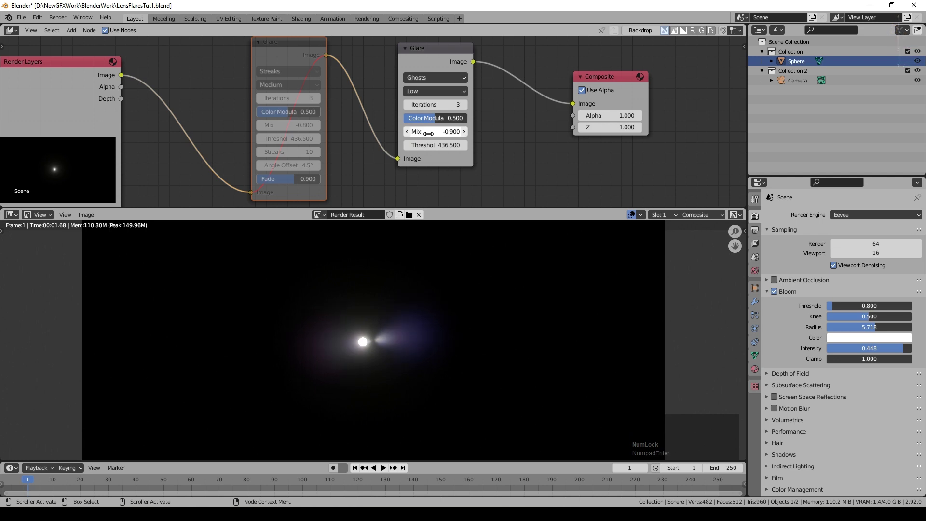
click(464, 145)
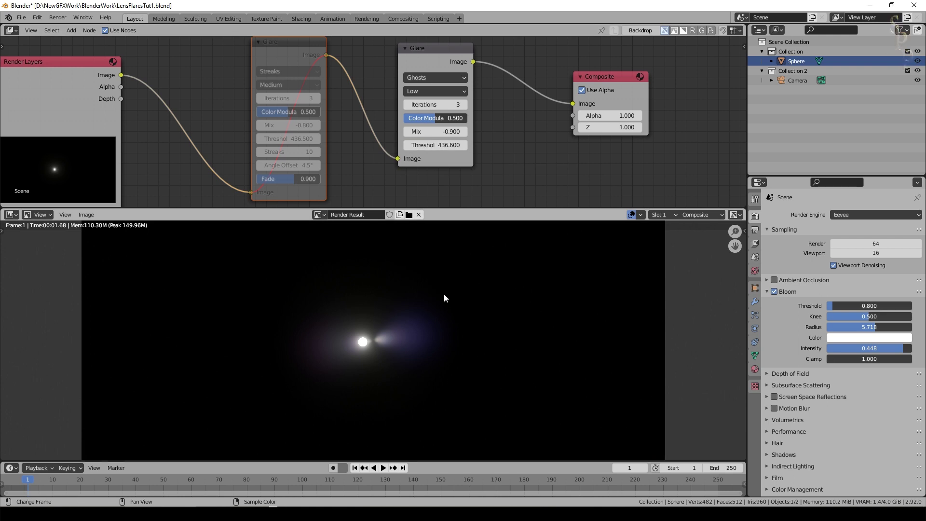
scroll(454, 321, down, 2)
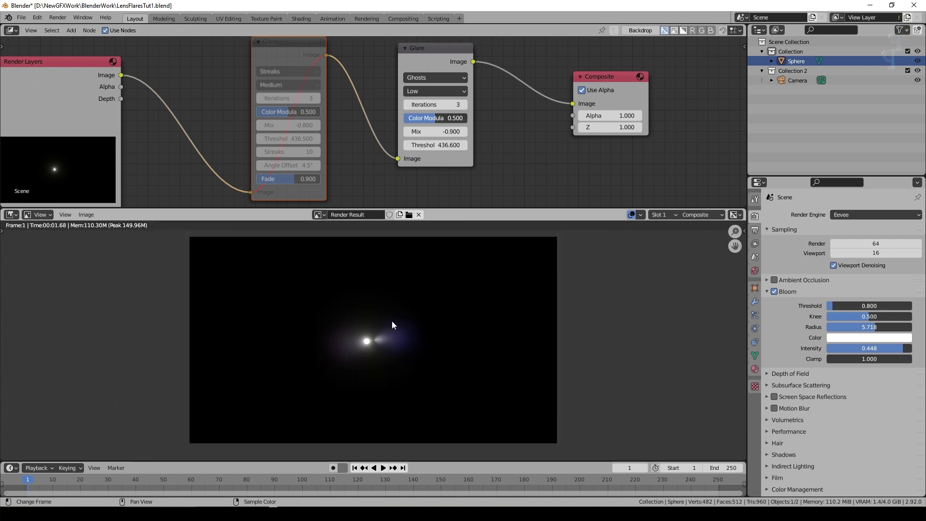
Move the sphere toward the lower left of the frame and re-render twice to check the flare
key(Escape)
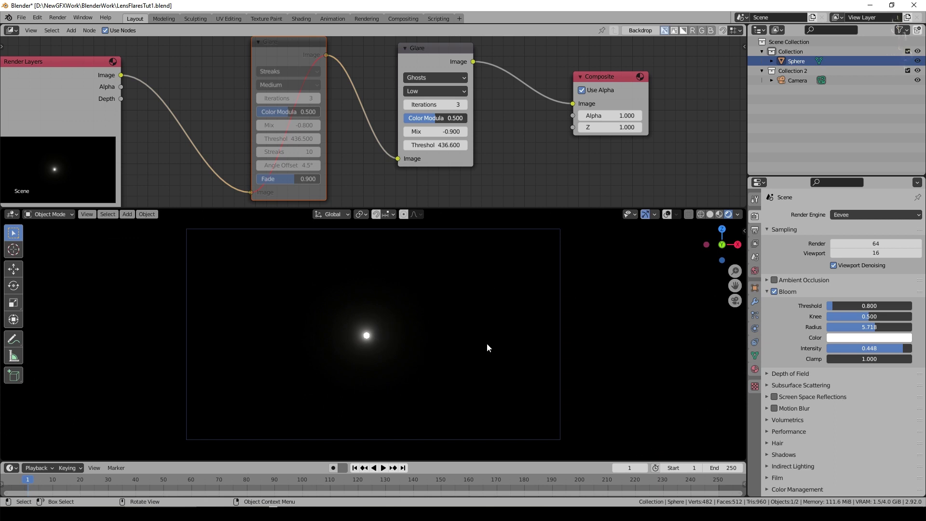
key(g)
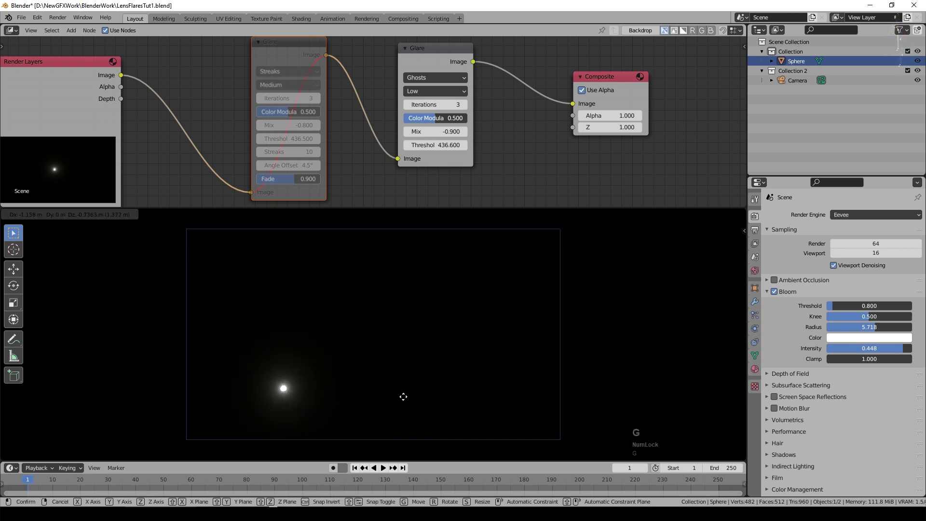
click(400, 399)
key(F12)
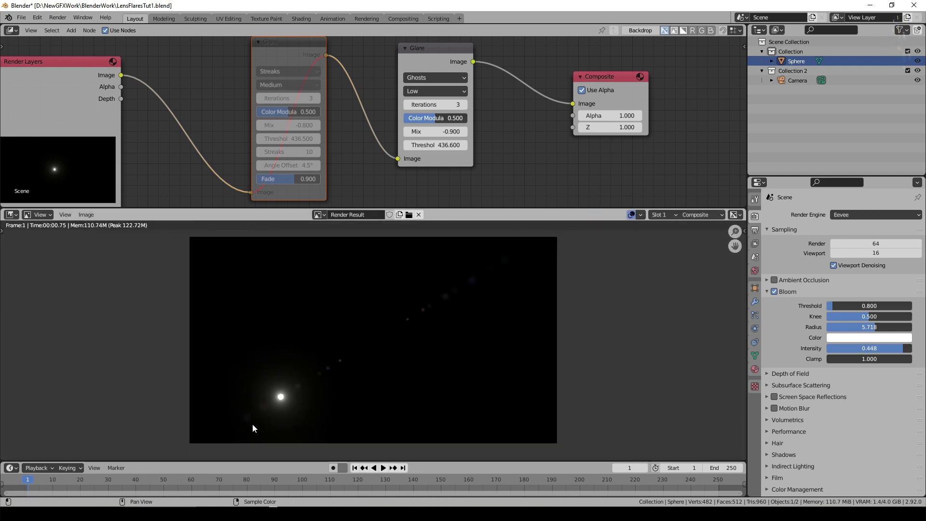
key(Escape)
key(g)
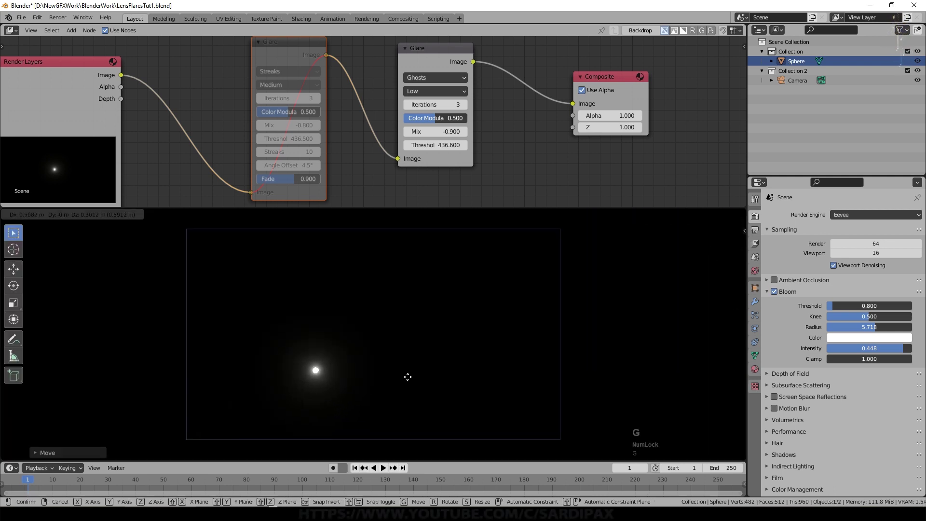
click(408, 377)
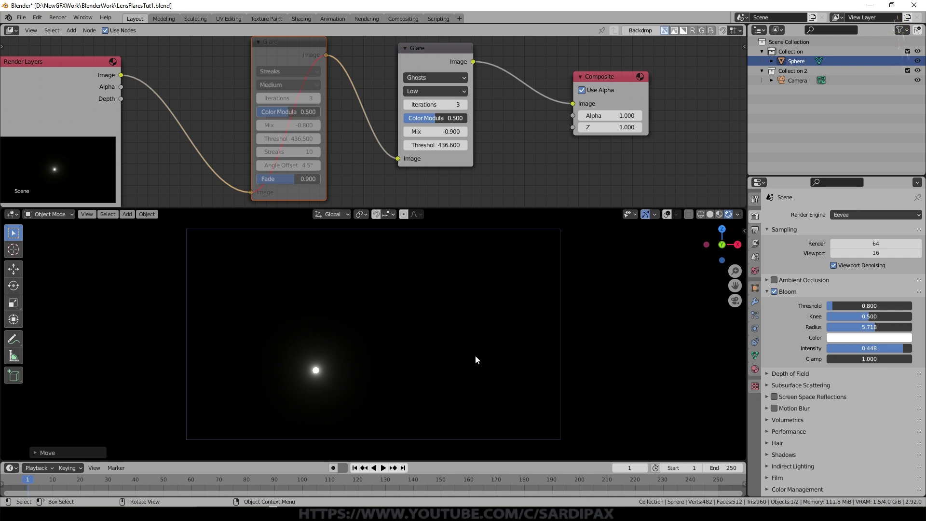
key(F12)
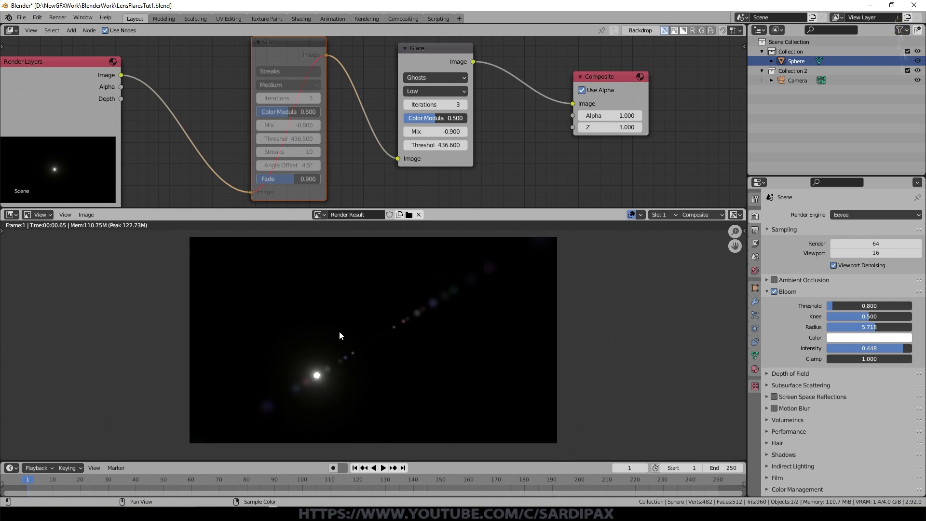
Move the sphere to the upper left and render the diagonal trail of ghost dots
key(Escape)
key(g)
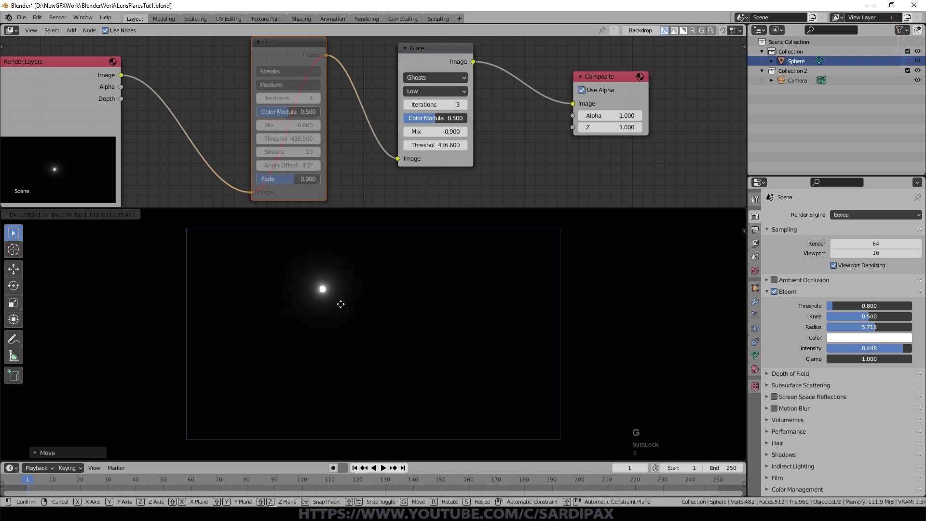
click(340, 304)
key(F12)
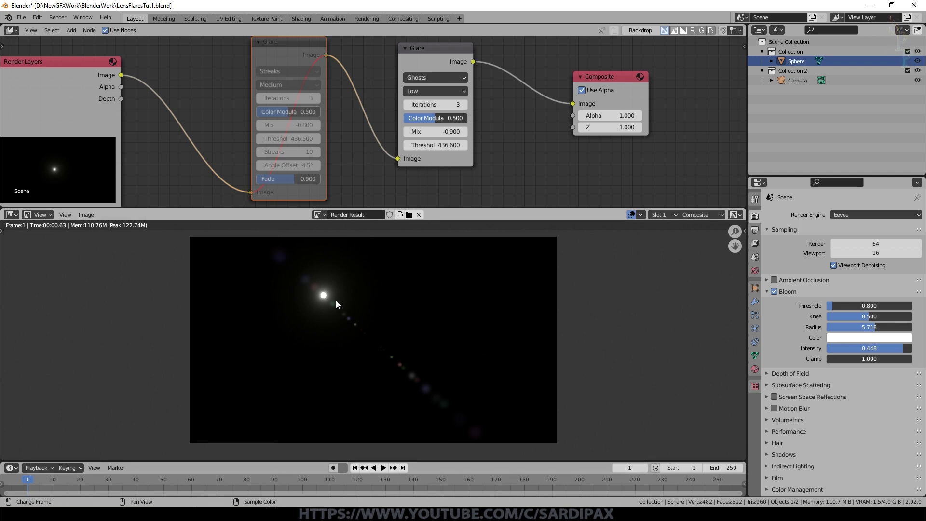
click(292, 46)
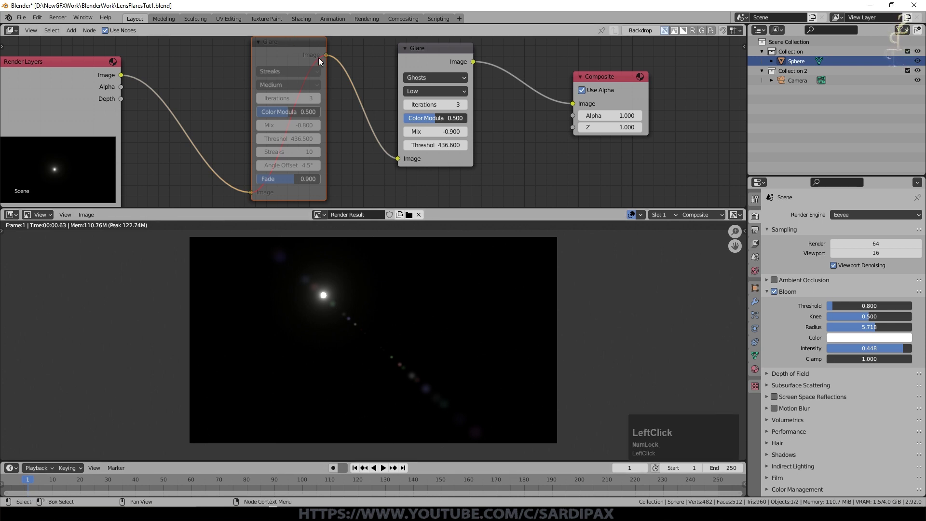
Unmute the streaks Glare node and lower its Mix to -0.900
key(m)
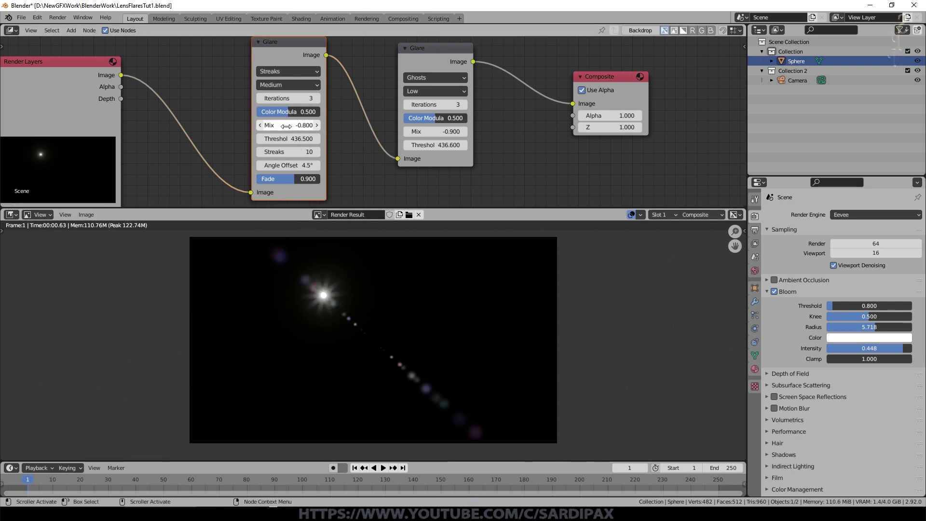
click(261, 126)
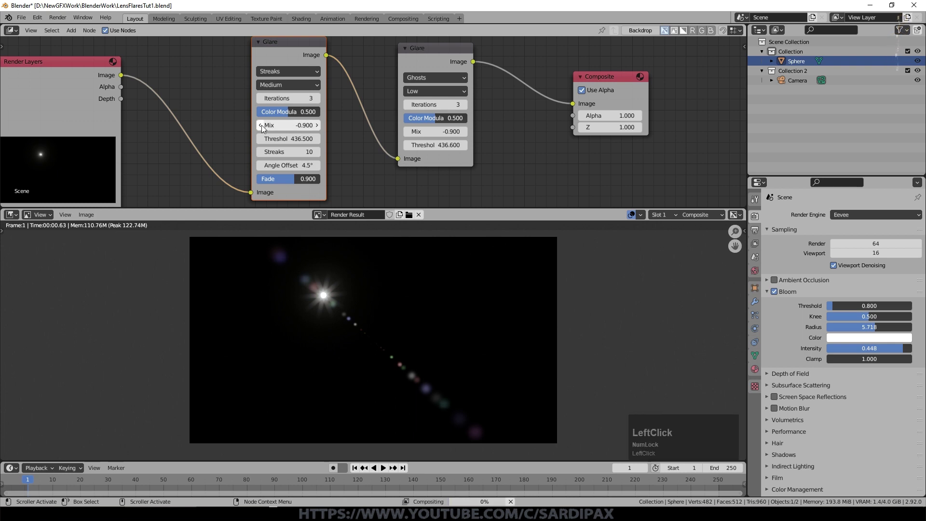